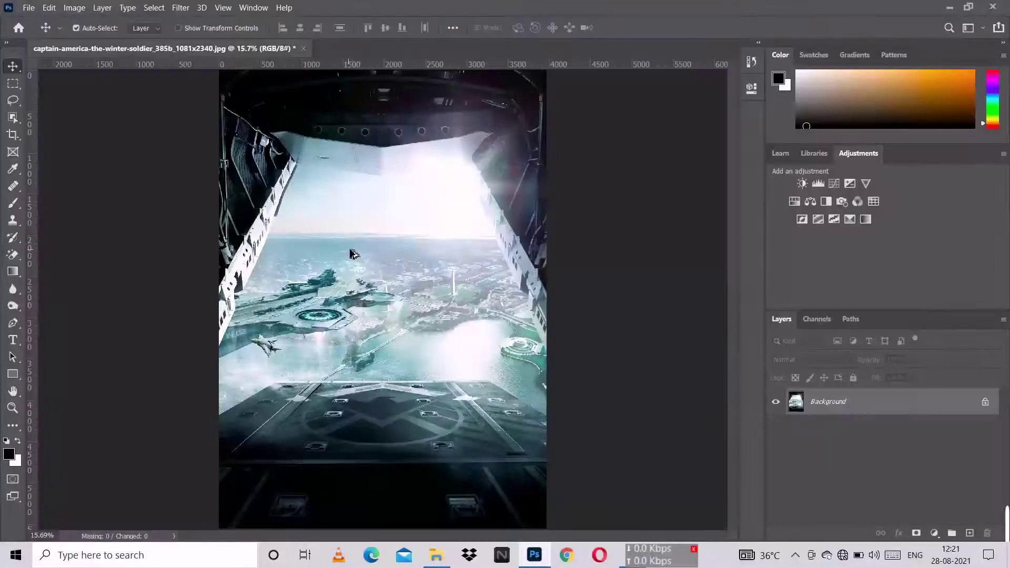
Step: Place the headless suit image captain-america-the-first-avenger_5c92_1081x2340 over the aircraft background, scaled to about 53% and centred on the ramp
click(947, 7)
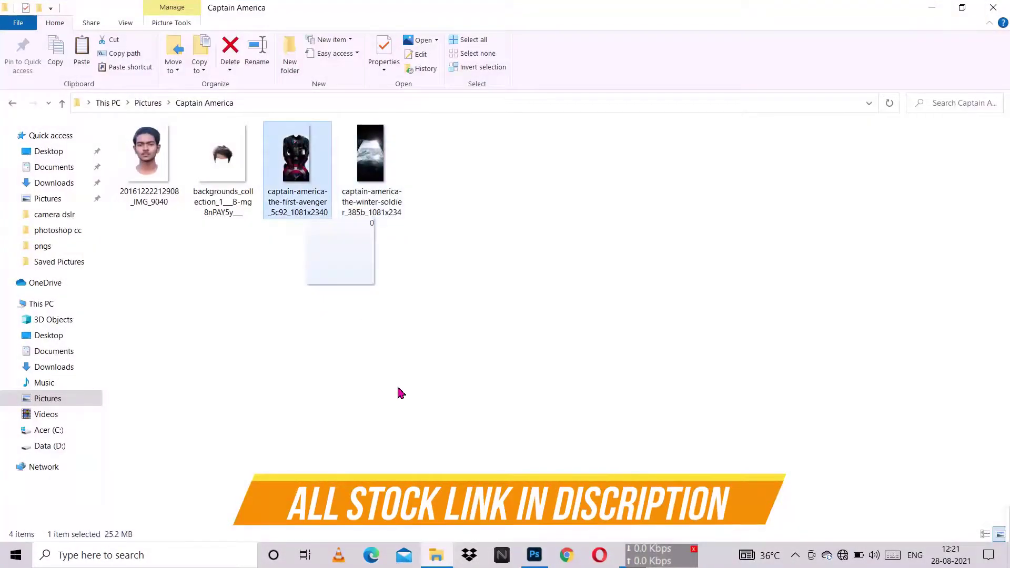
drag(400, 394, 420, 474)
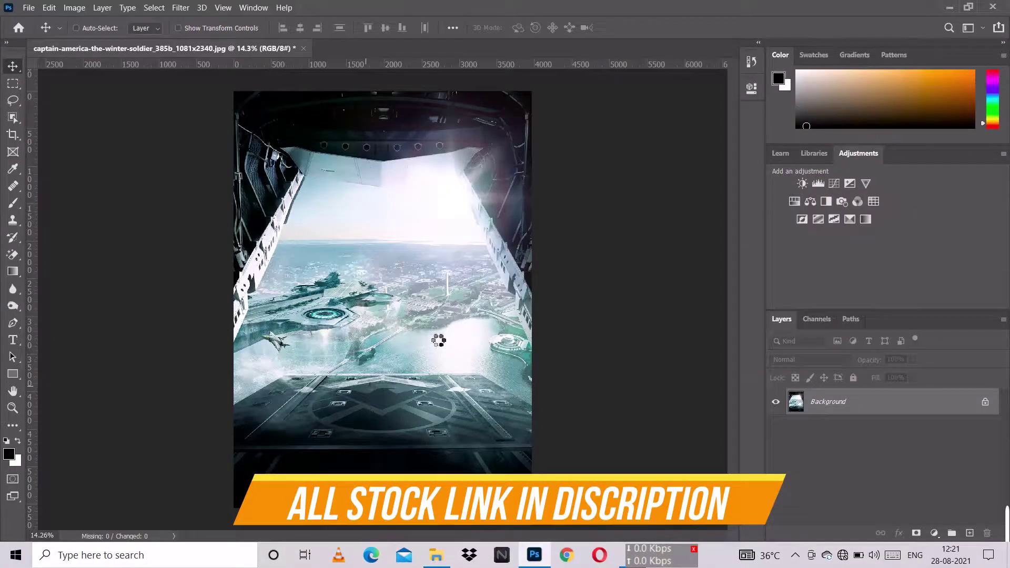
drag(301, 115, 304, 160)
drag(477, 157, 466, 183)
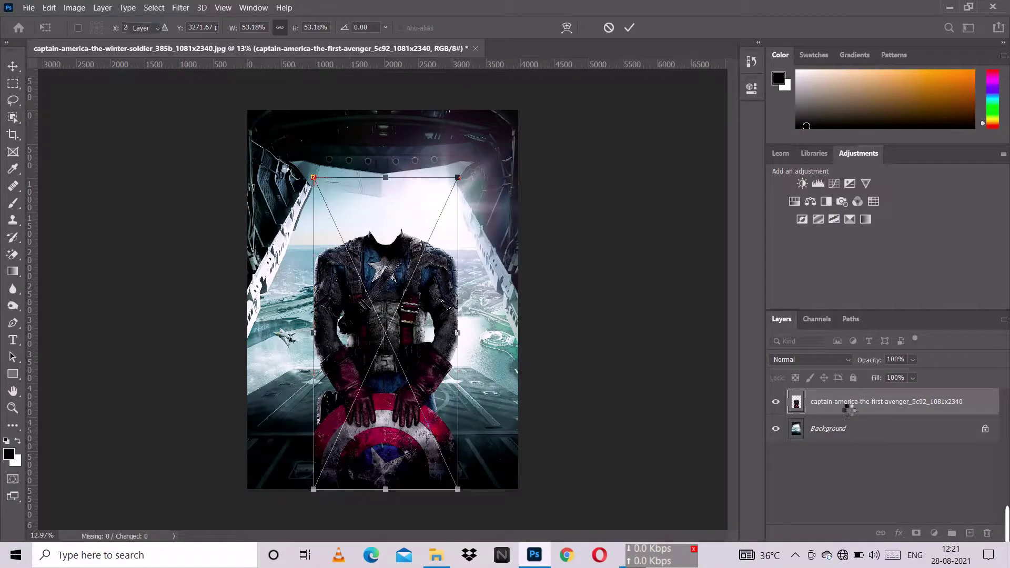
key(Return)
scroll(409, 261, up, 2)
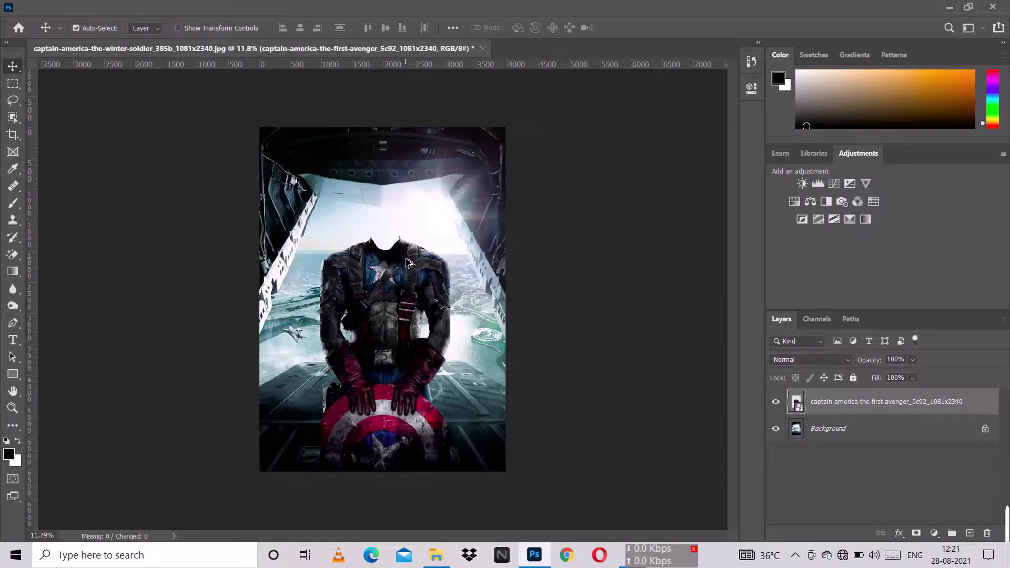
click(950, 8)
drag(147, 158, 389, 238)
drag(533, 509, 431, 315)
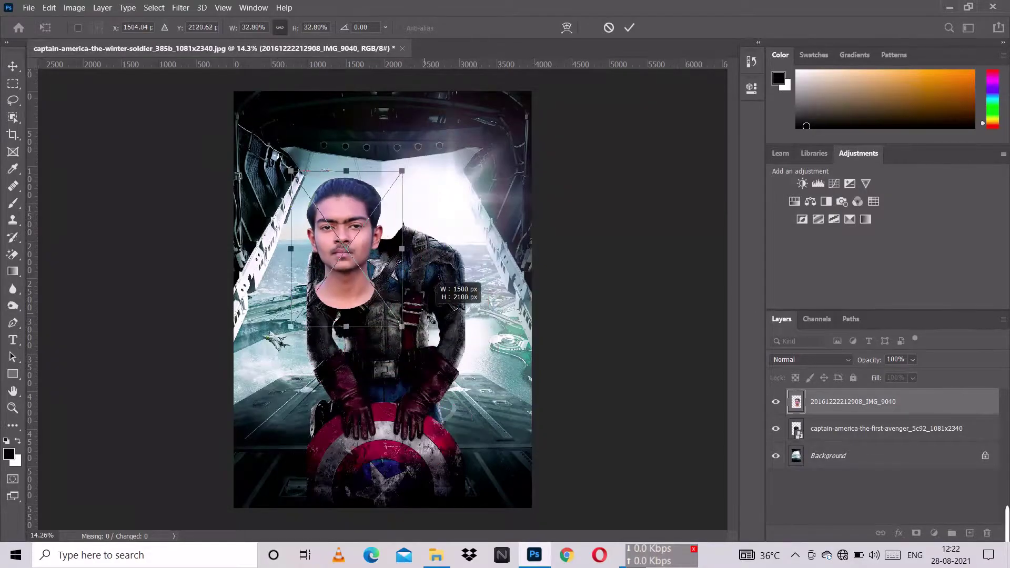
drag(371, 242, 417, 223)
key(Return)
drag(884, 412, 915, 423)
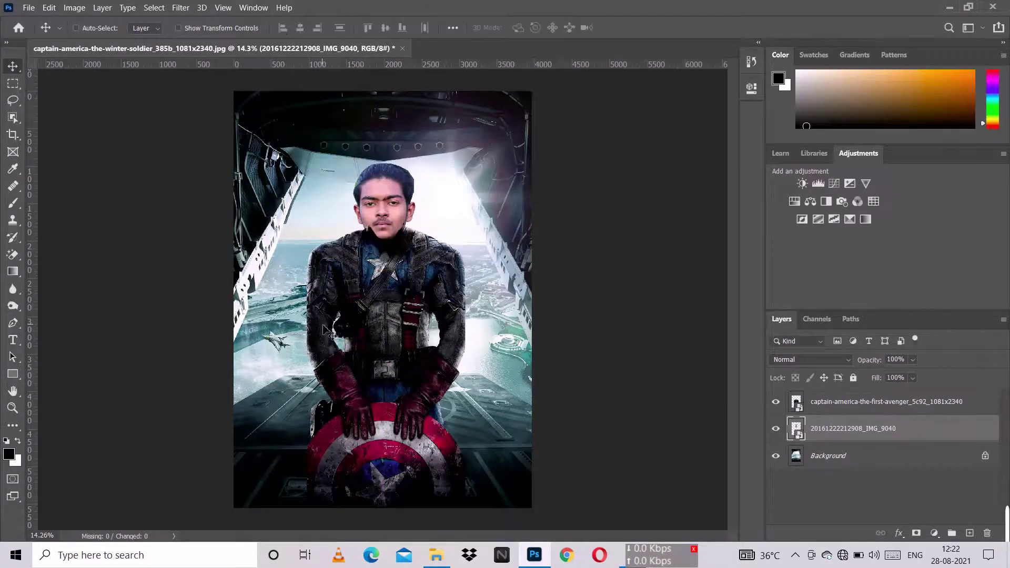
Step: Transform the portrait layer, raising the head out of the collar and shrinking it in proportion to the suit
key(ctrl+t)
scroll(458, 221, up, 5)
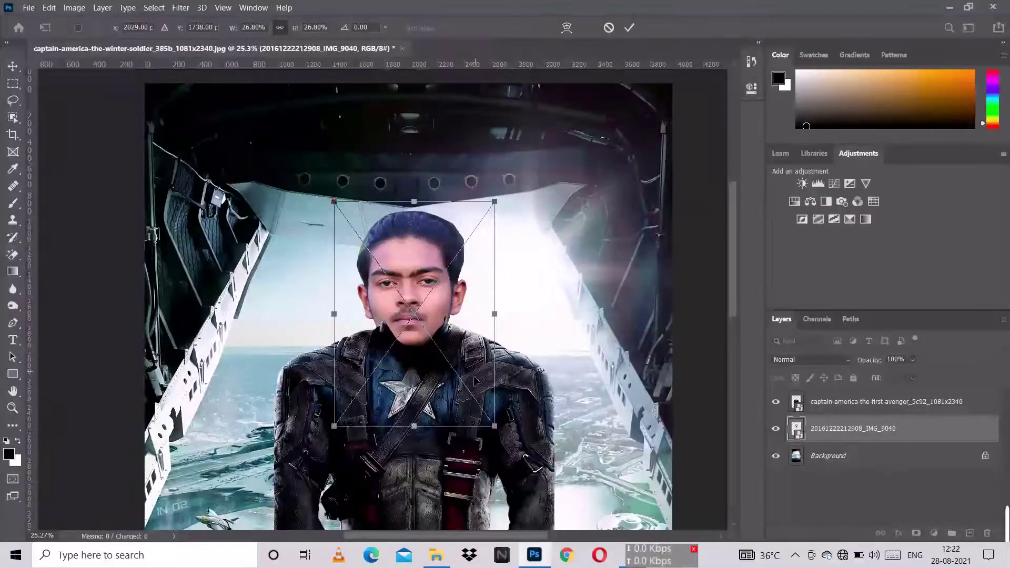
drag(440, 314, 440, 289)
scroll(528, 316, down, 3)
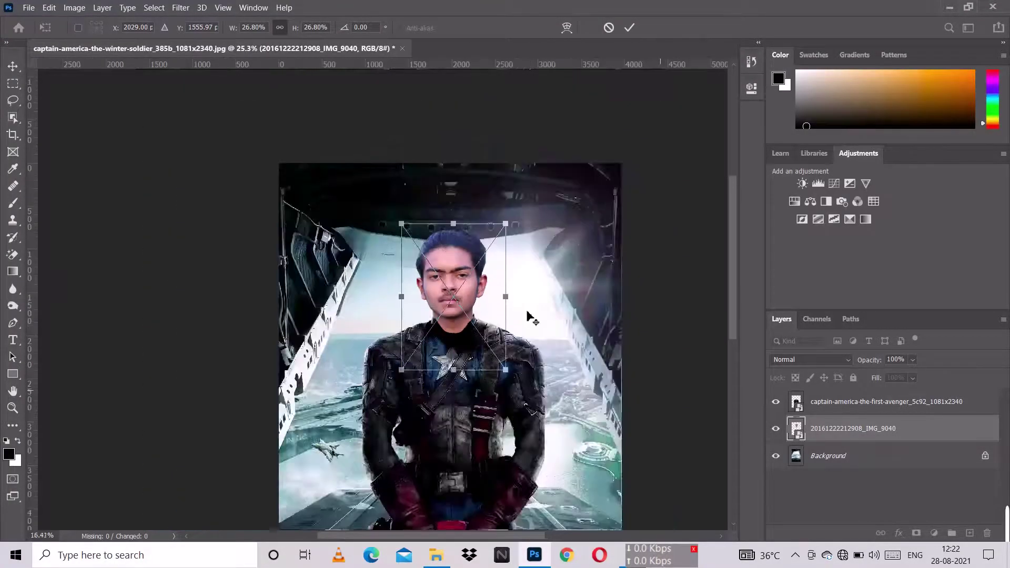
scroll(527, 316, up, 4)
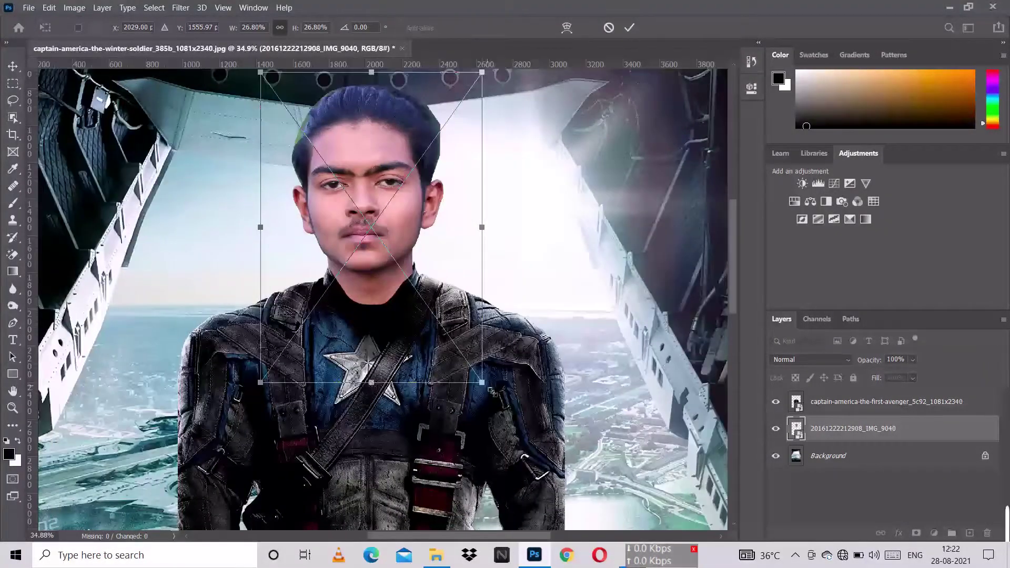
drag(490, 390, 462, 351)
drag(261, 73, 303, 132)
drag(383, 245, 422, 270)
scroll(498, 237, down, 5)
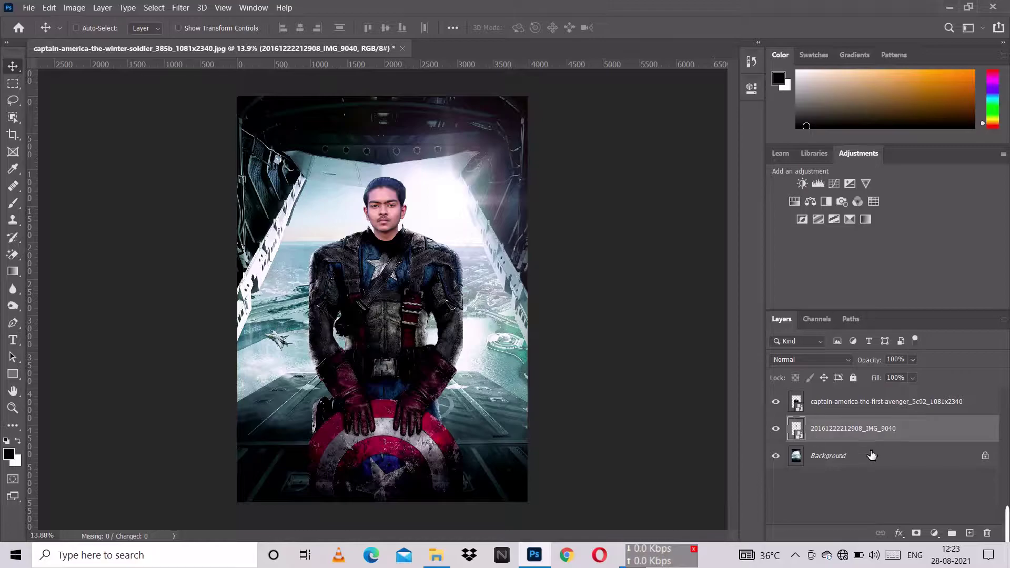
Step: Convert the suit layer to a smart object
click(874, 402)
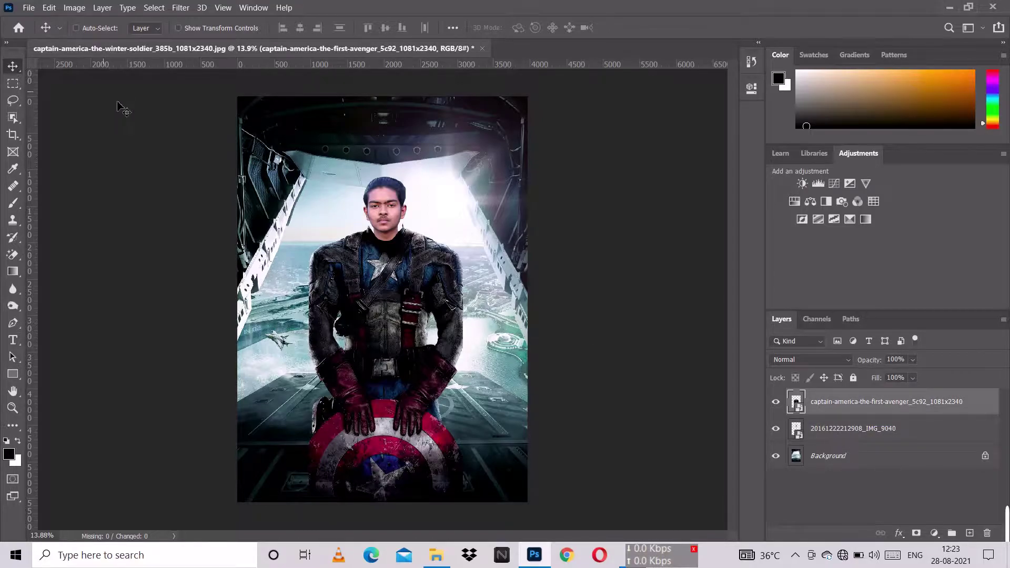
right_click(838, 409)
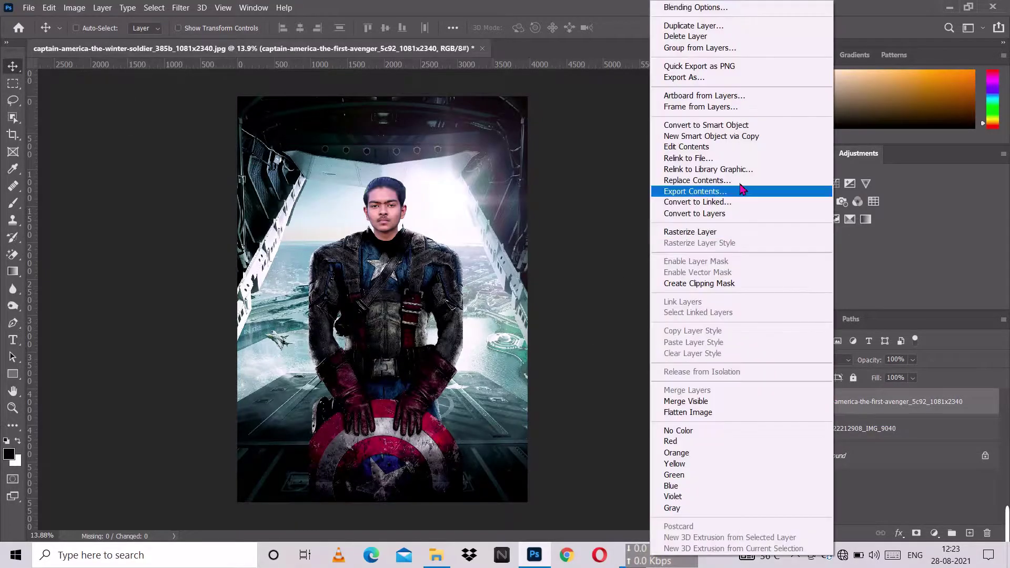
click(711, 127)
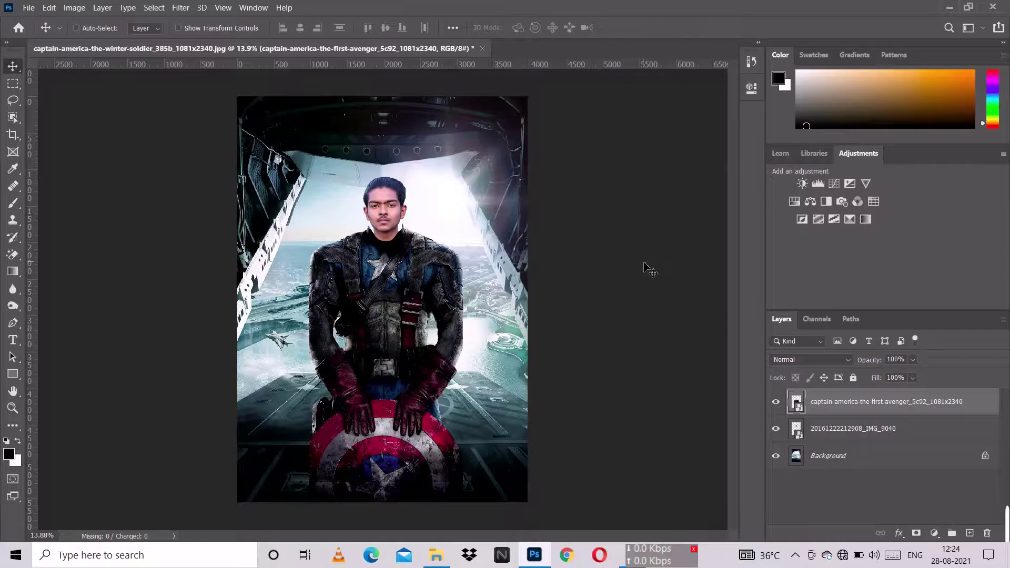
Step: Start a Warp transform on the suit layer and pull both sides of the collar in toward the neck
click(48, 7)
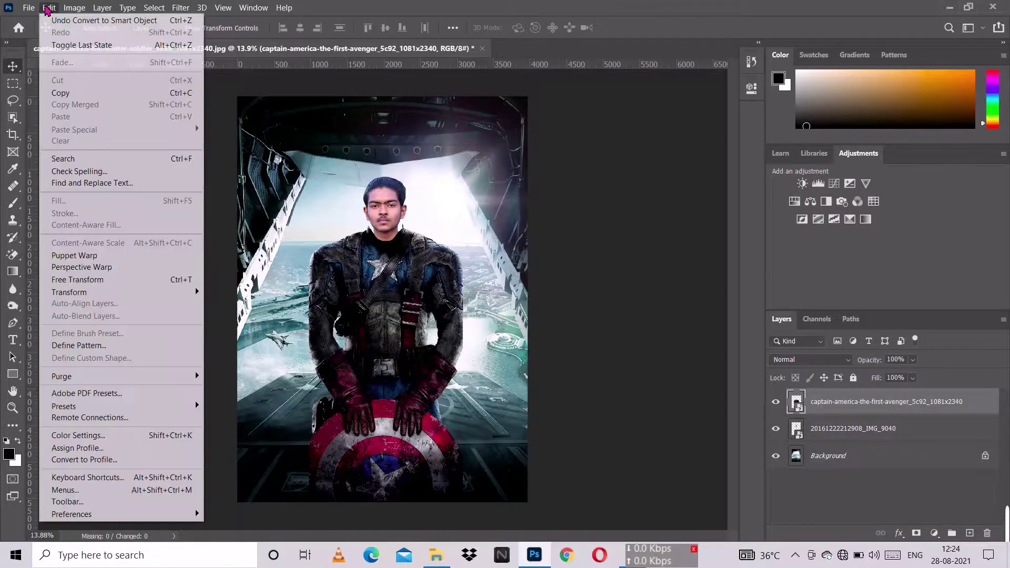
mouse_move(78, 298)
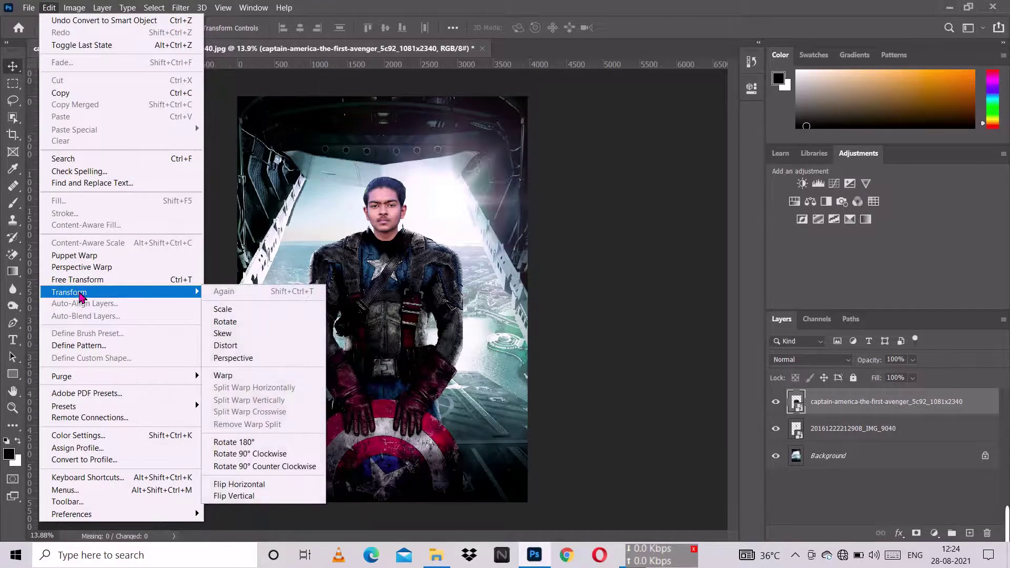
click(250, 377)
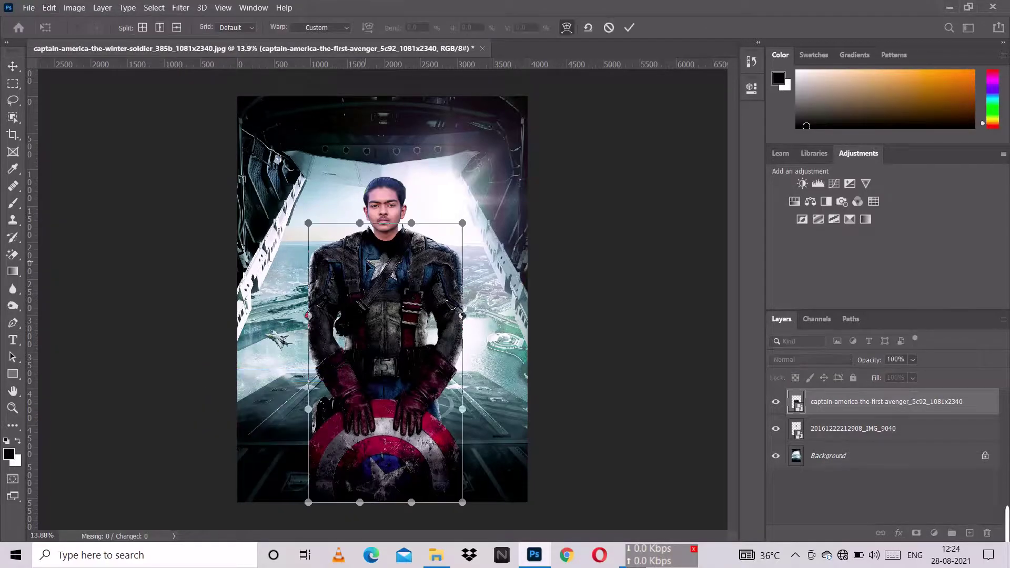
scroll(387, 237, up, 10)
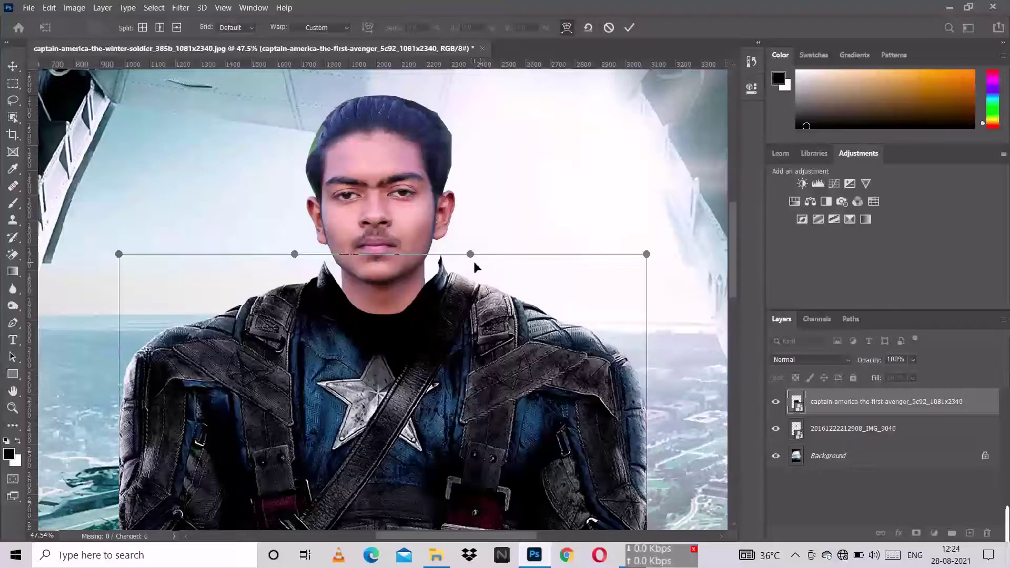
drag(471, 255, 443, 253)
drag(295, 259, 336, 264)
Step: Undo the oversized shoulder warp, then pull both upper warp corners slightly inward and nudge one collar side closer to the neck
drag(652, 257, 583, 274)
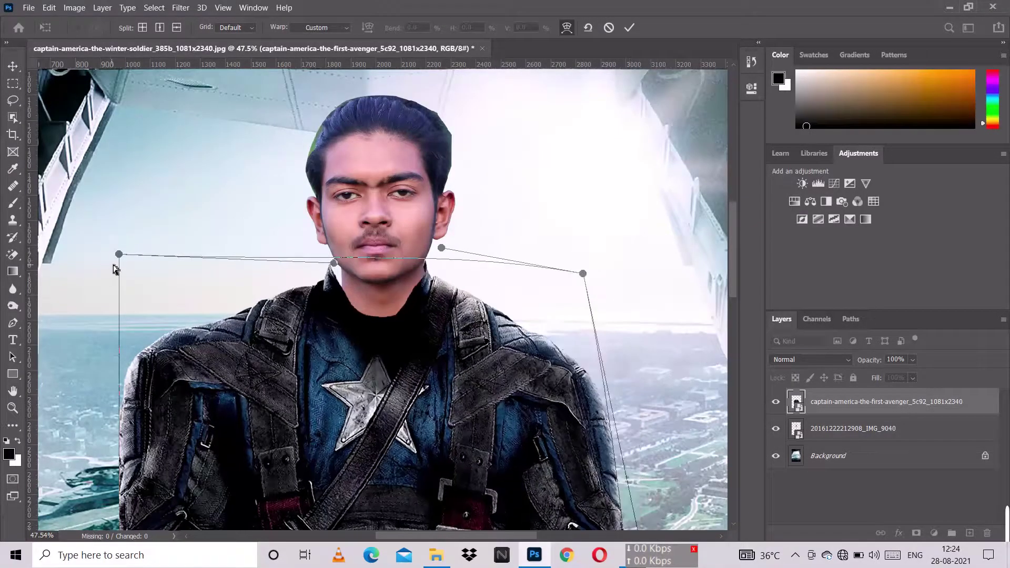
key(ctrl+z)
drag(651, 258, 624, 272)
drag(120, 257, 125, 262)
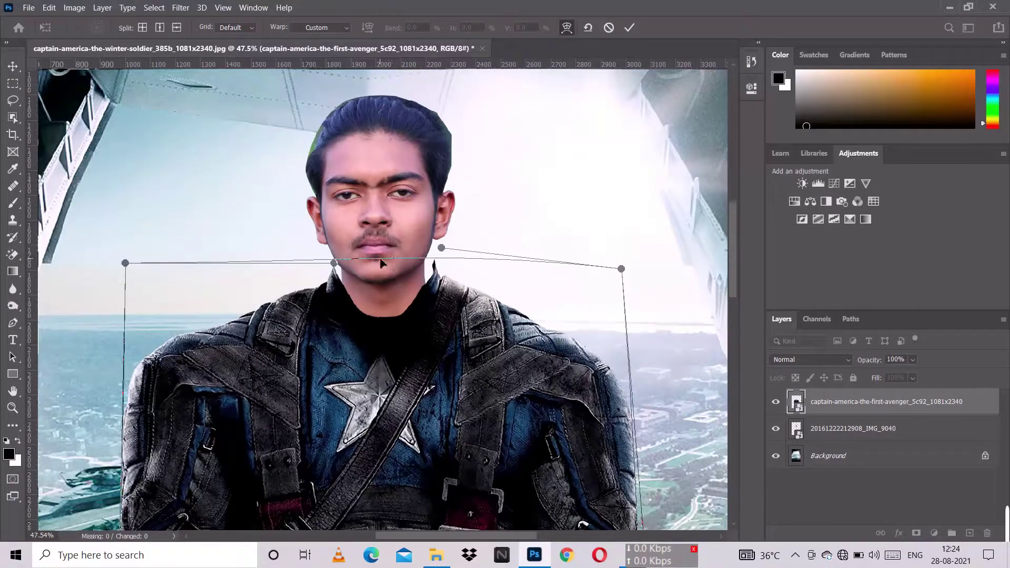
drag(443, 250, 436, 253)
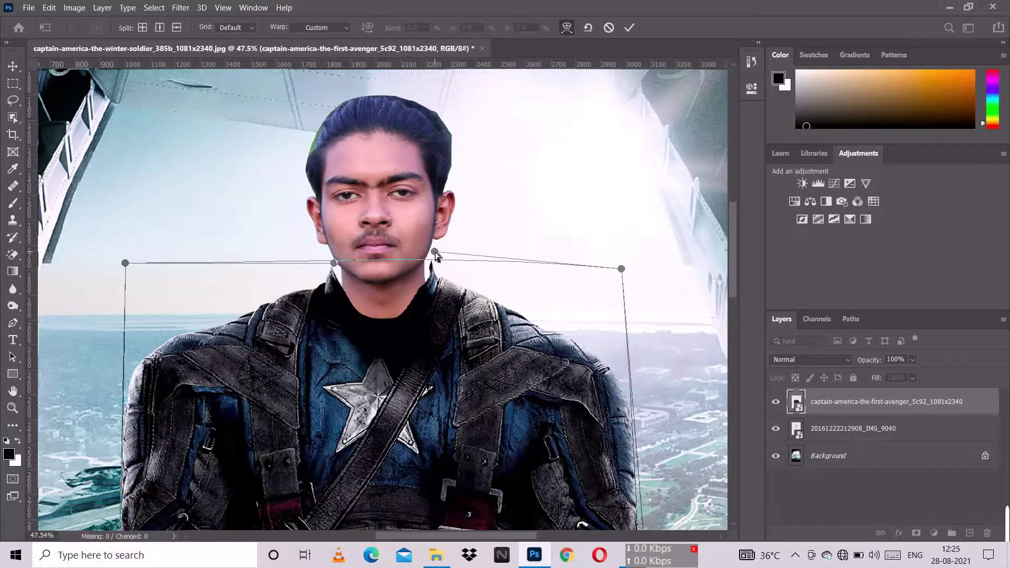
scroll(560, 276, down, 5)
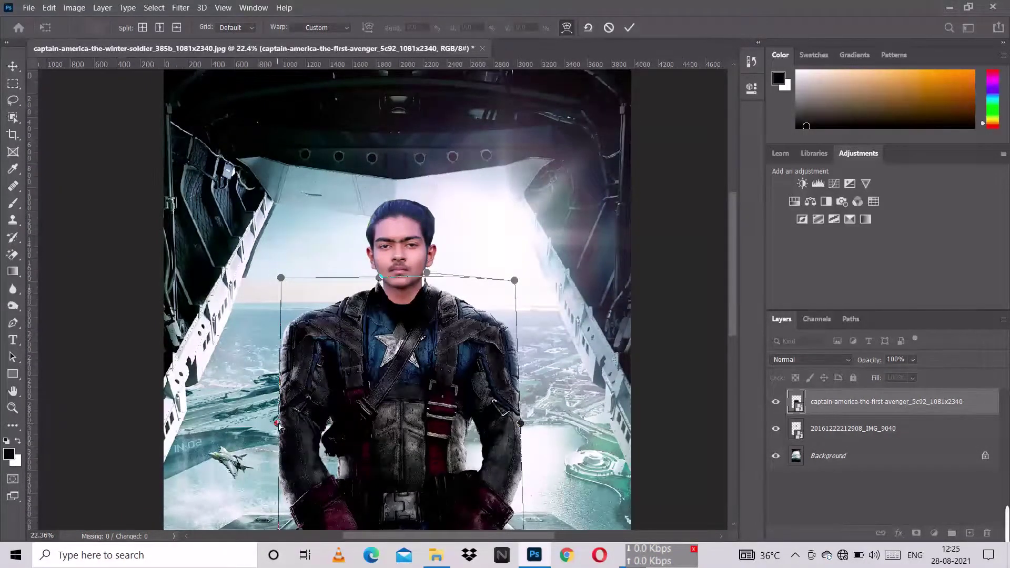
Step: Move the suit warp's two upper corners further inward and down to narrow the shoulders evenly
drag(515, 280, 510, 281)
drag(281, 277, 285, 282)
scroll(418, 247, up, 5)
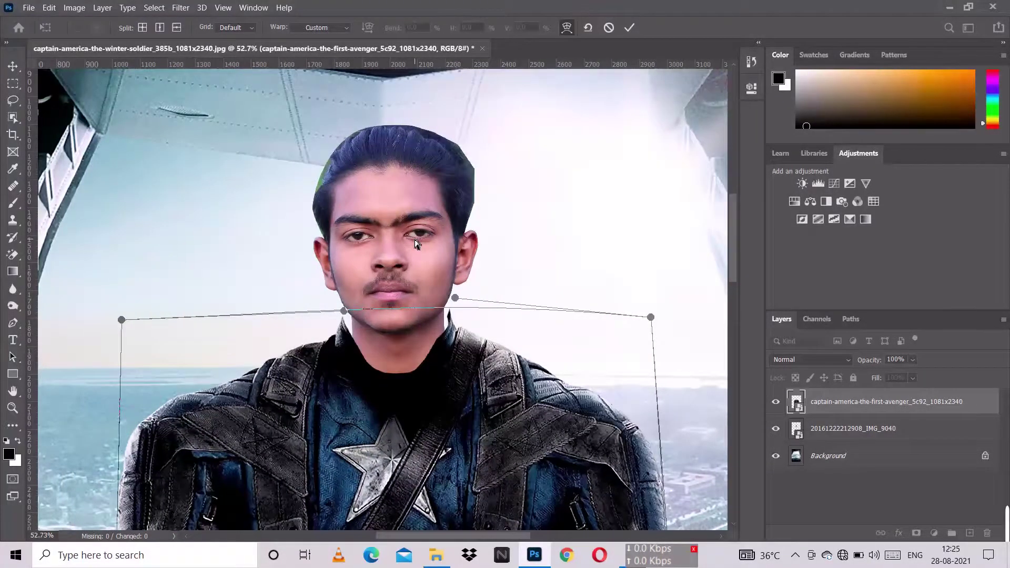
drag(652, 318, 631, 321)
drag(122, 321, 152, 326)
Step: Fine-tune the upper warp handles until the collar hugs both sides of the neck, and apply the warp
drag(346, 312, 351, 312)
drag(456, 302, 450, 306)
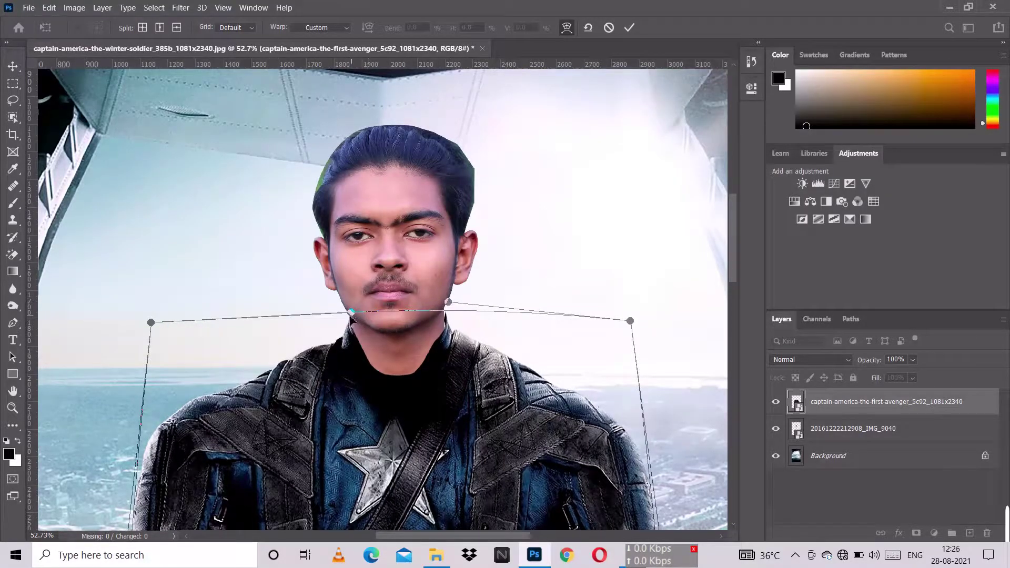
drag(353, 314, 355, 318)
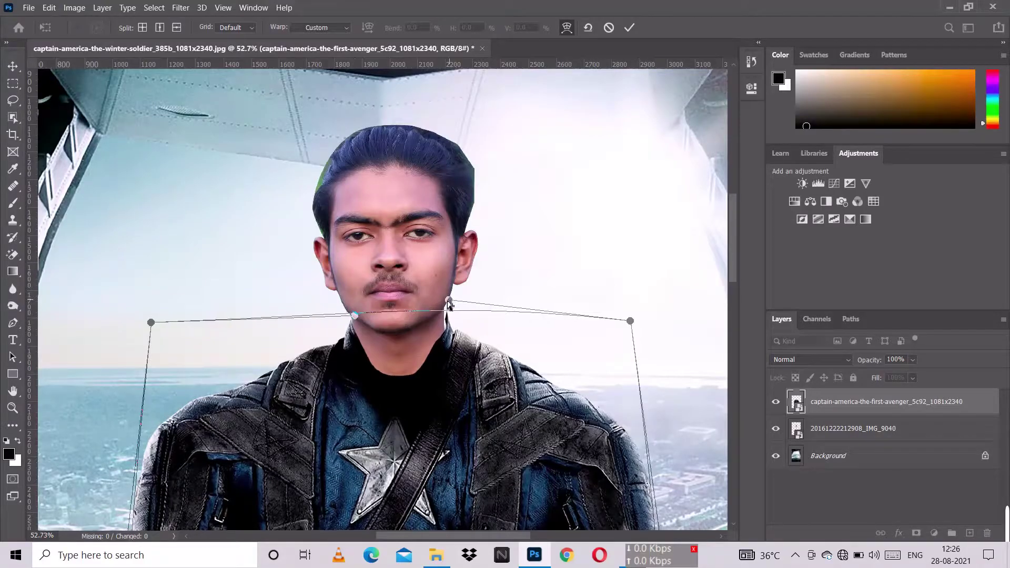
drag(450, 304, 447, 309)
drag(360, 322, 358, 319)
drag(448, 306, 445, 309)
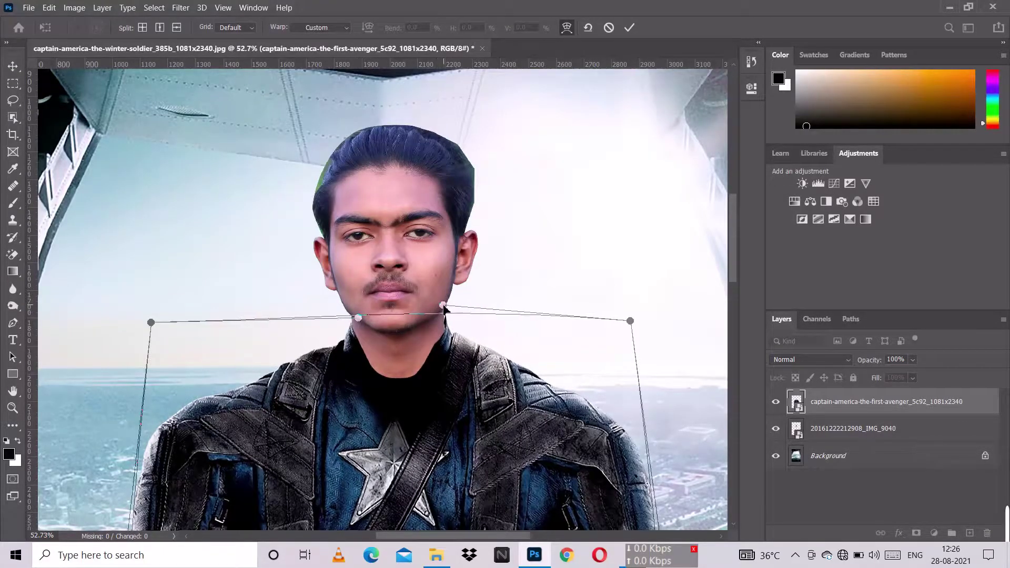
key(Return)
scroll(405, 255, down, 3)
scroll(405, 256, down, 5)
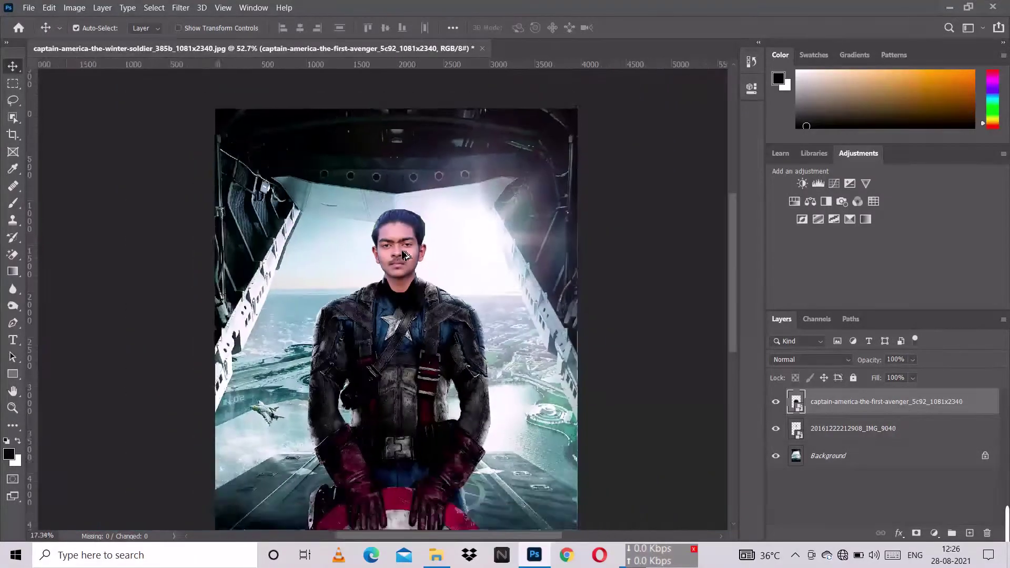
scroll(401, 249, up, 4)
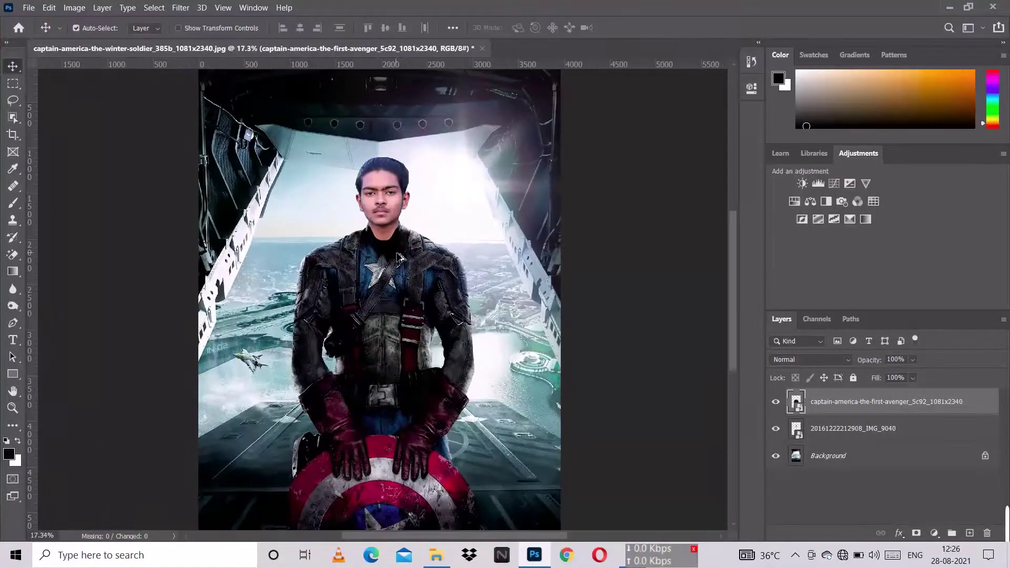
Step: Warp the suit layer once more, nudging its upper-left corner slightly, and apply it
click(28, 7)
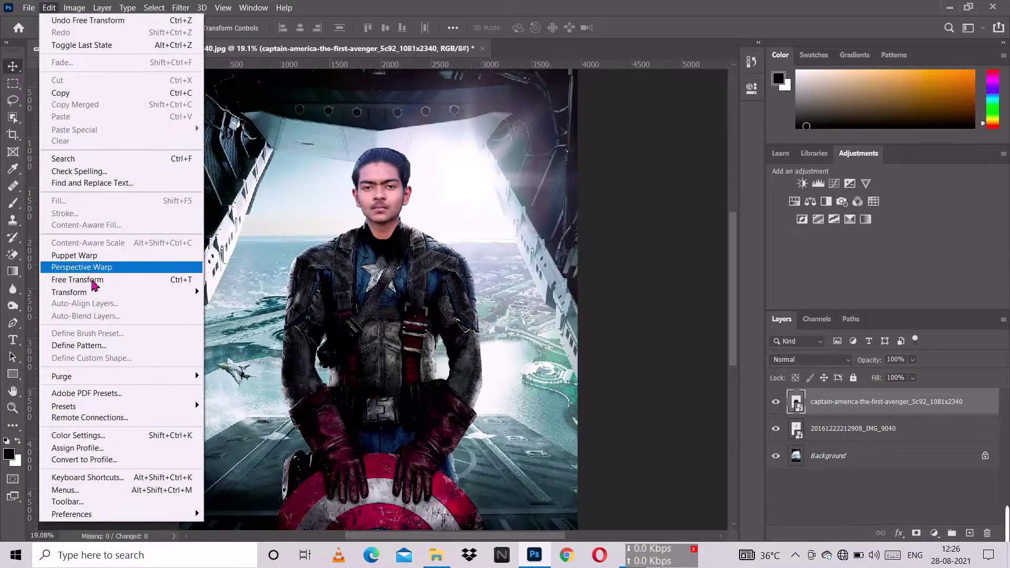
mouse_move(97, 293)
click(224, 376)
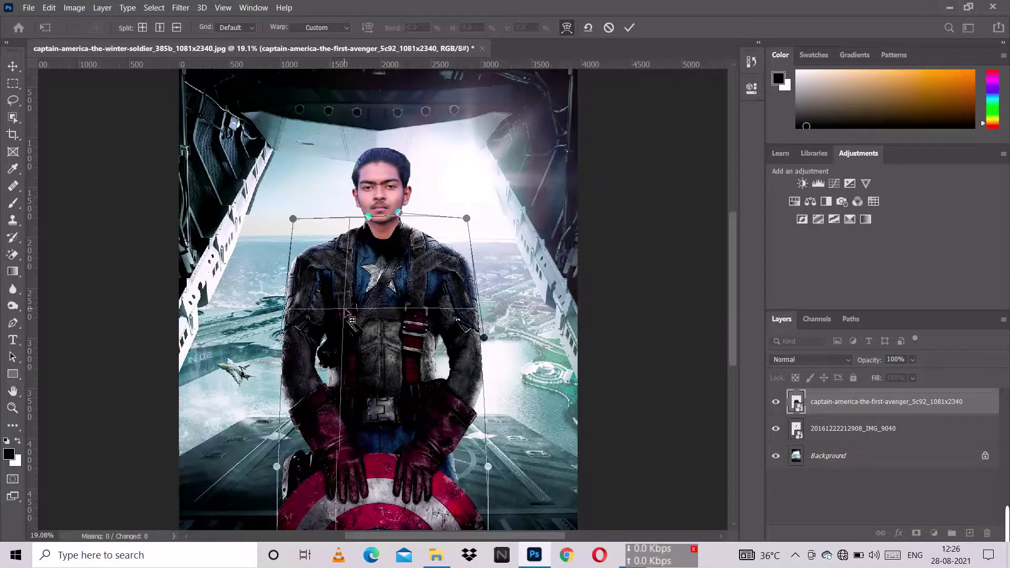
scroll(346, 312, up, 2)
drag(271, 179, 272, 181)
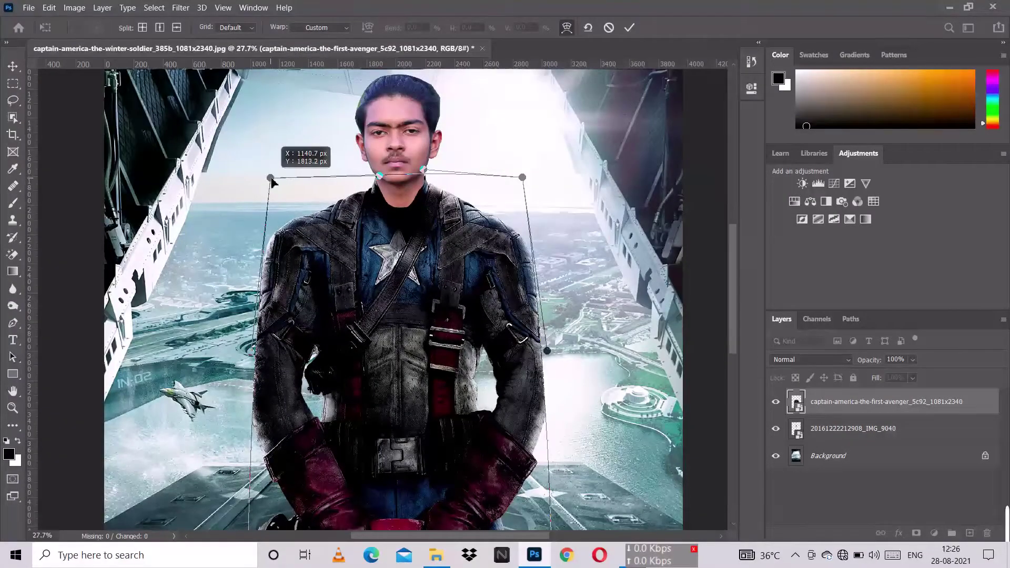
key(Return)
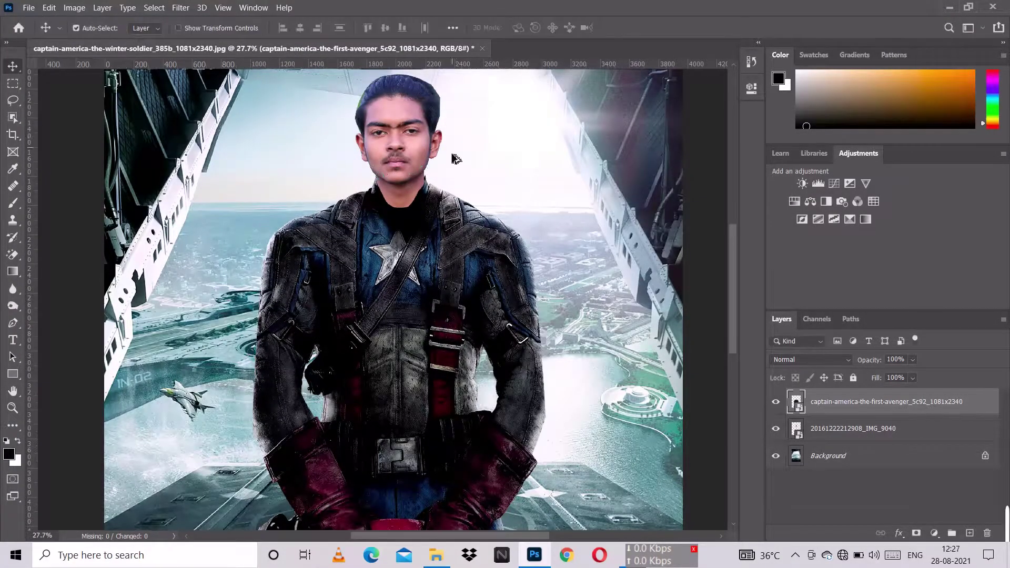
scroll(451, 161, down, 3)
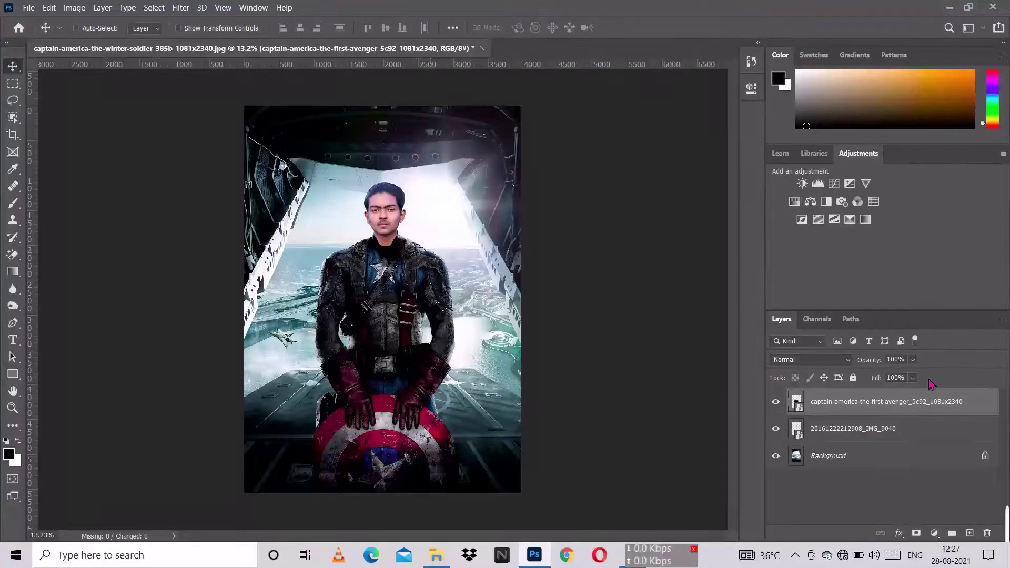
Step: Add a layer mask to the portrait layer and activate the Brush tool for painting on it
click(912, 437)
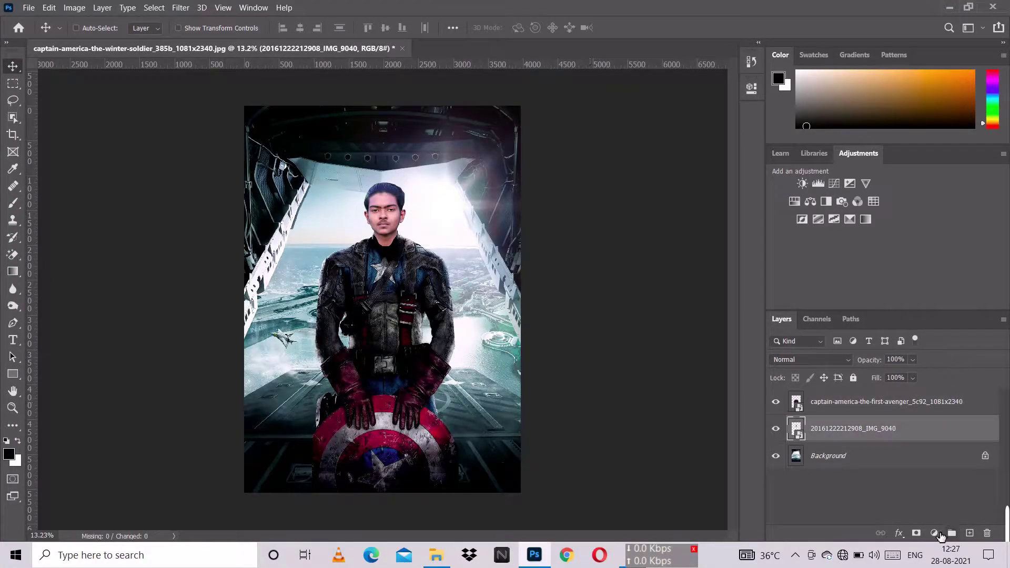
click(916, 534)
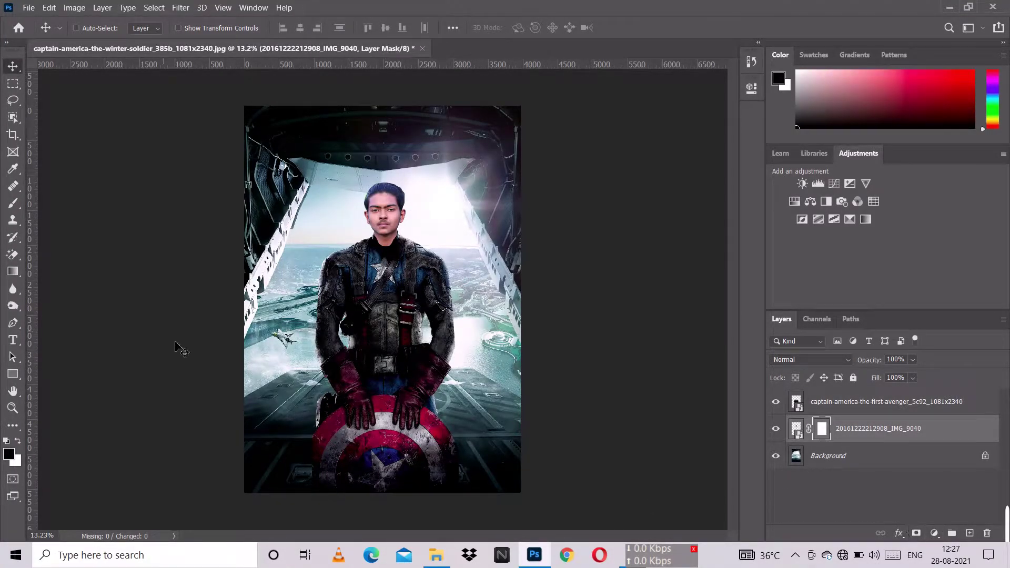
click(13, 203)
right_click(13, 203)
click(74, 205)
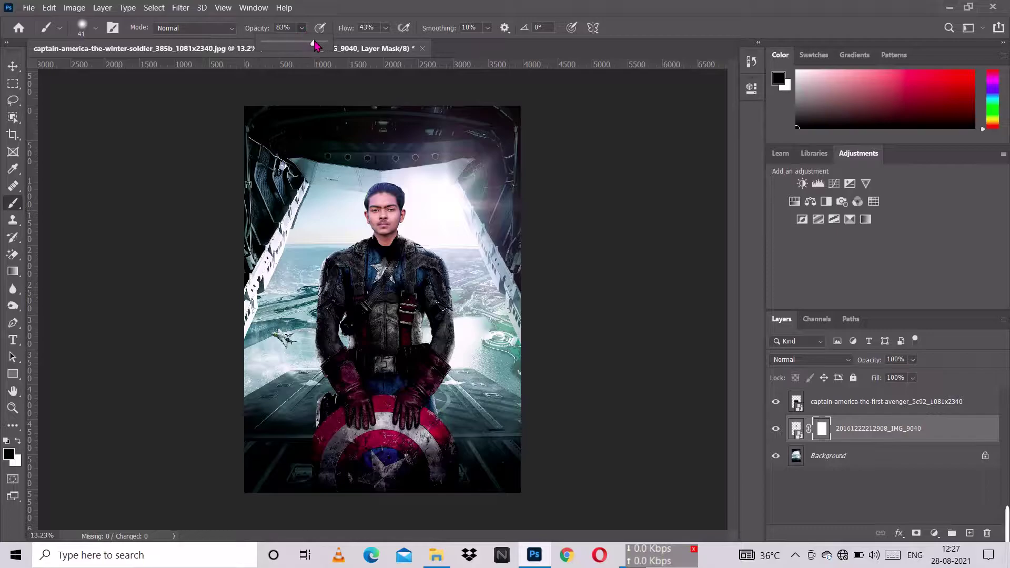
Step: Set the brush opacity to 98% and mask out the portrait's fringe along the left side of the hair above the ear
scroll(445, 220, up, 5)
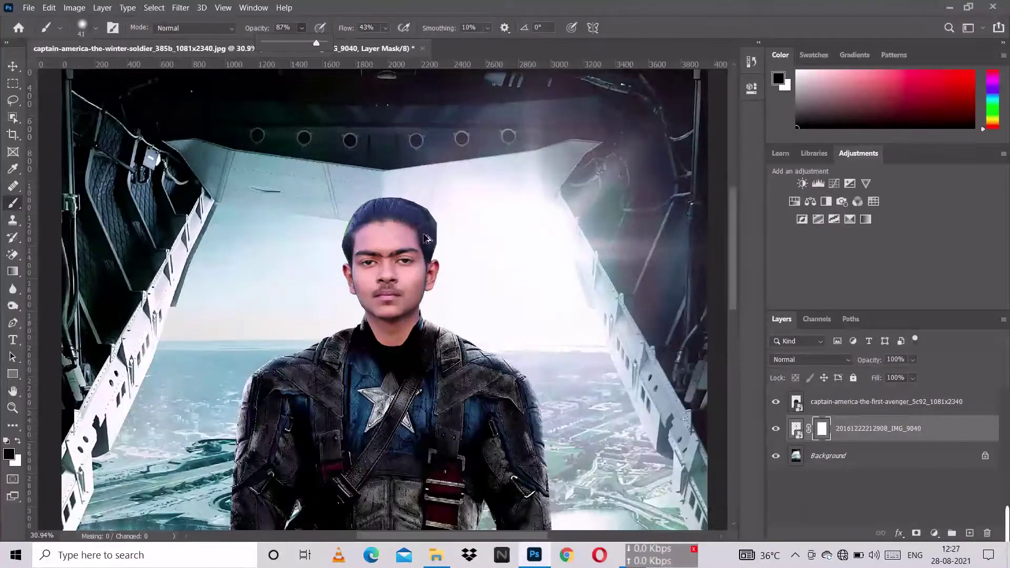
scroll(427, 240, up, 3)
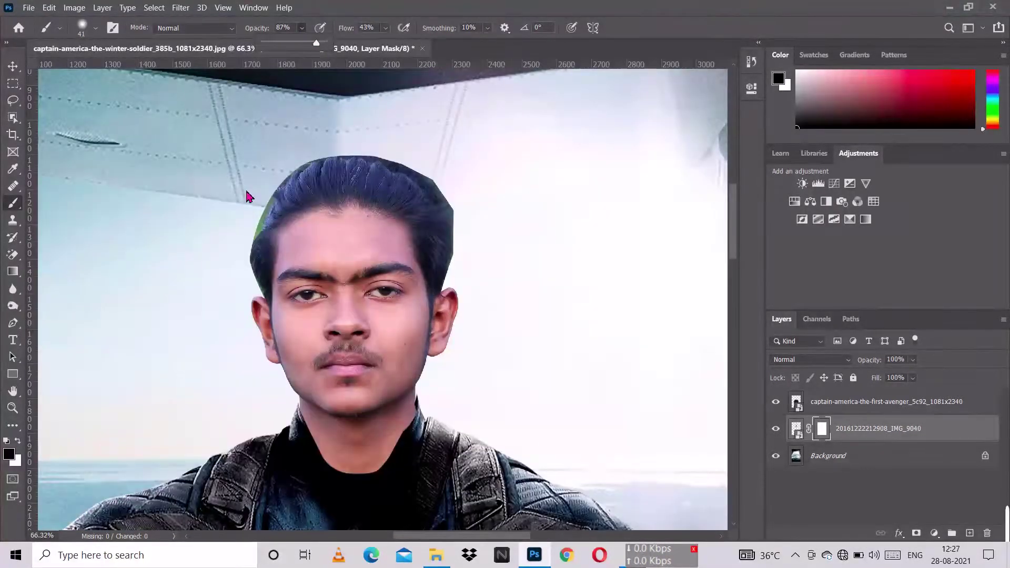
drag(250, 195, 271, 195)
drag(282, 158, 284, 156)
scroll(267, 237, up, 2)
scroll(266, 237, up, 2)
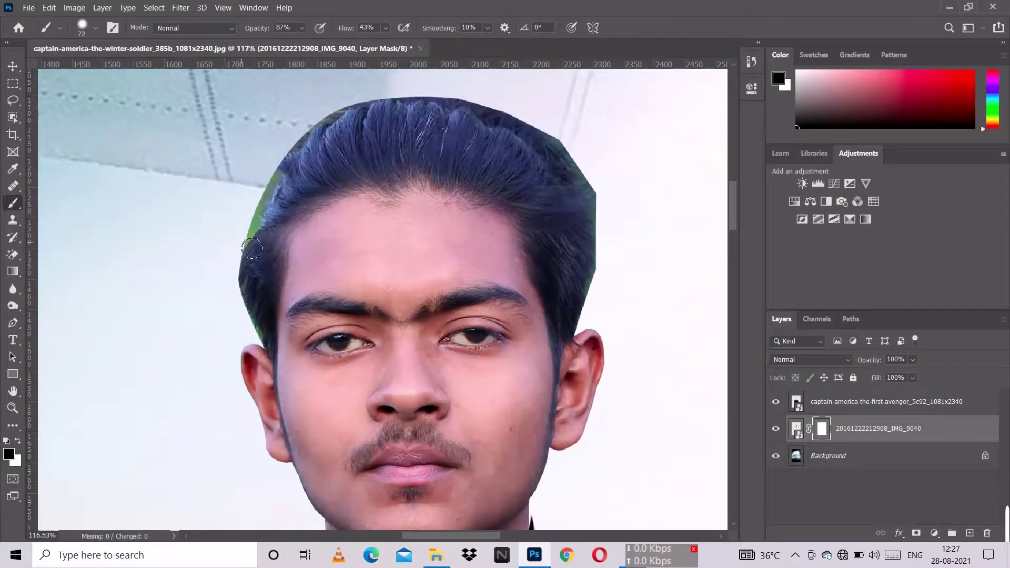
mouse_move(225, 246)
mouse_down()
mouse_move(239, 197)
mouse_move(247, 314)
mouse_up()
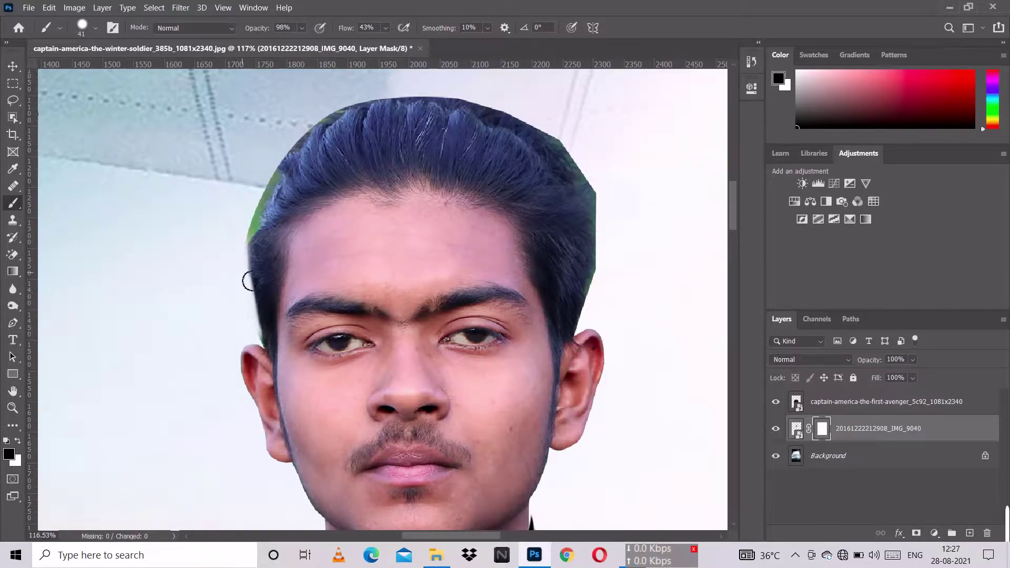
Step: Mask out the green fringe over the top and right side of the hair, using a 20 px brush near the ear
mouse_move(277, 198)
mouse_down()
mouse_move(397, 102)
mouse_move(394, 115)
mouse_move(485, 112)
mouse_move(525, 132)
mouse_up()
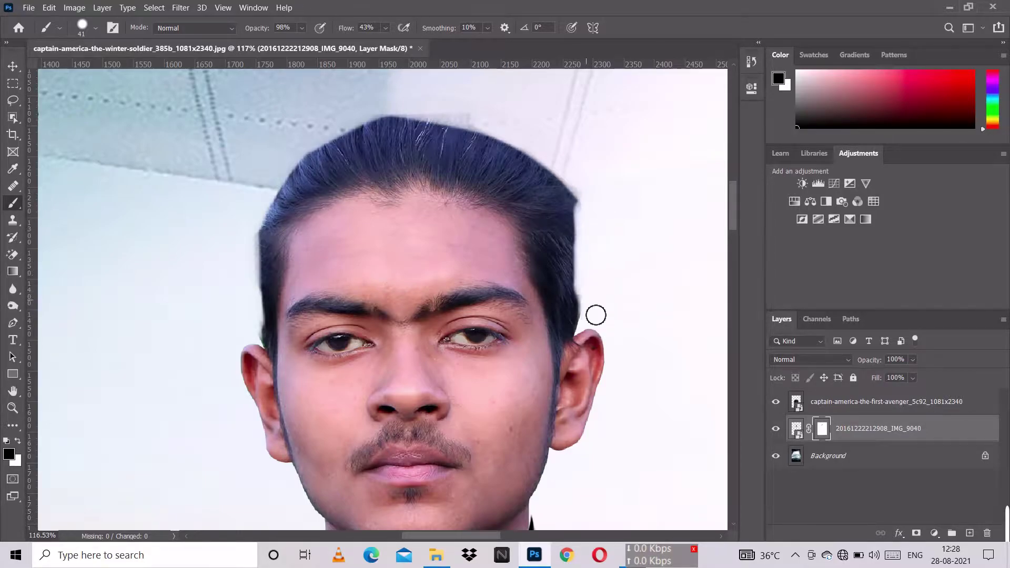
scroll(597, 312, up, 4)
mouse_move(595, 316)
mouse_down()
mouse_move(585, 339)
mouse_move(566, 329)
mouse_move(573, 347)
mouse_up()
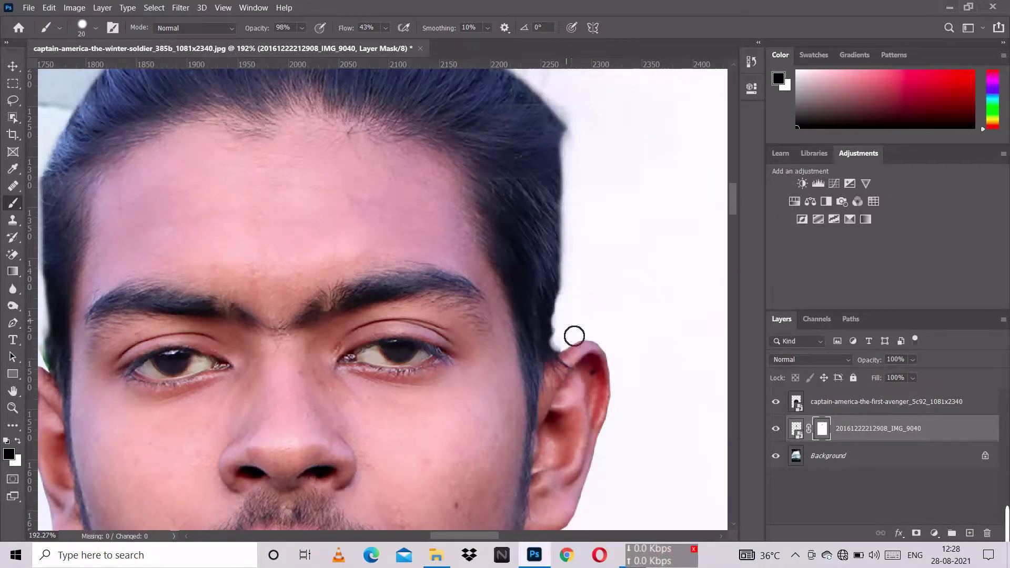
scroll(575, 289, down, 3)
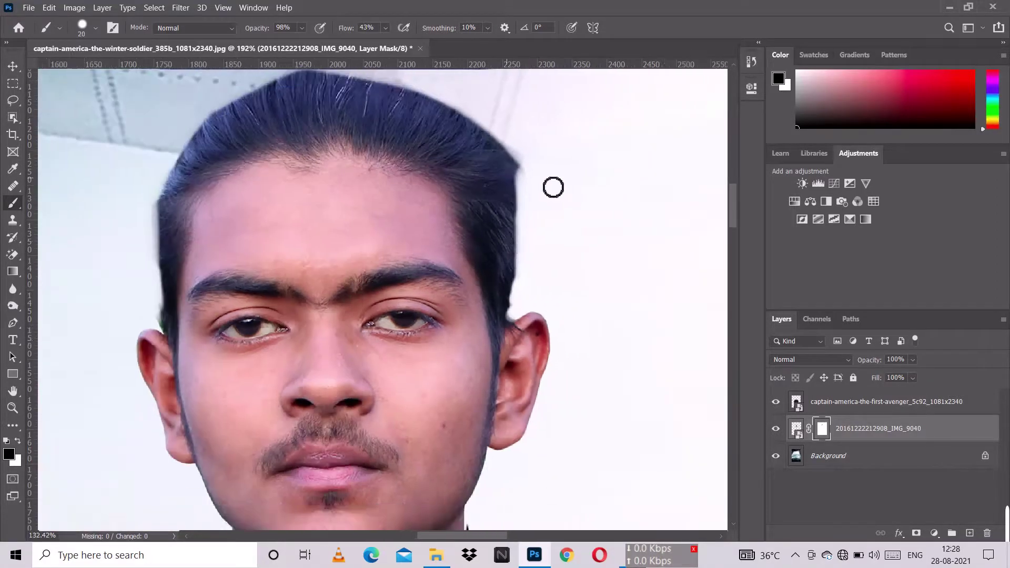
scroll(496, 182, down, 6)
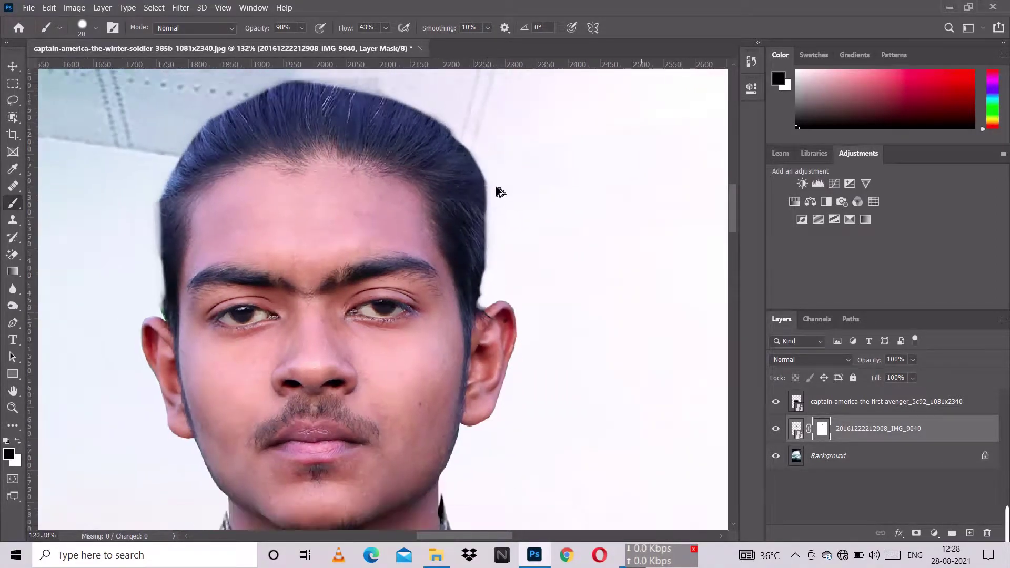
Step: Place the hair cutout image from the Captain America folder into the composite above the suit layer
scroll(501, 205, down, 3)
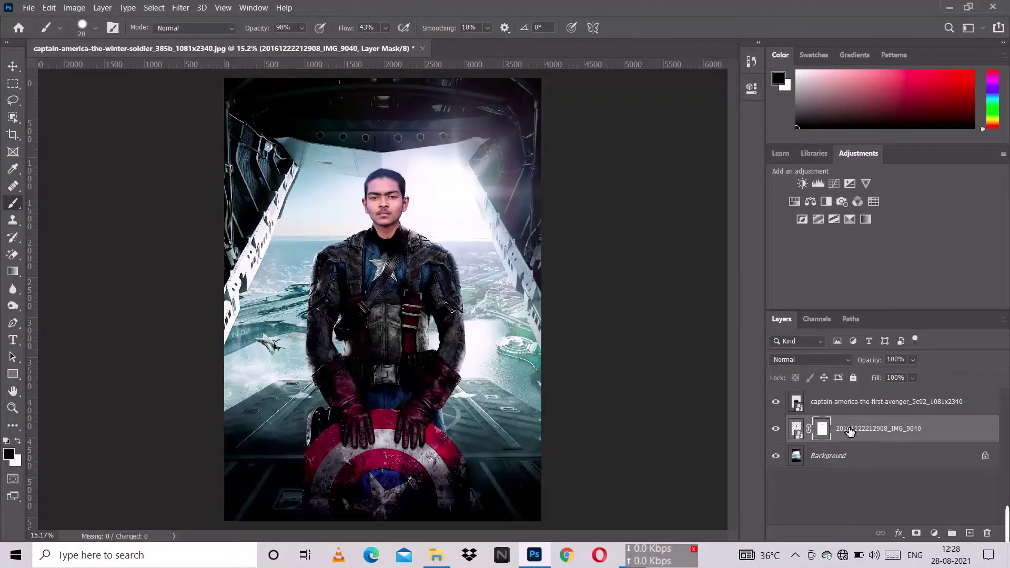
click(797, 430)
click(864, 409)
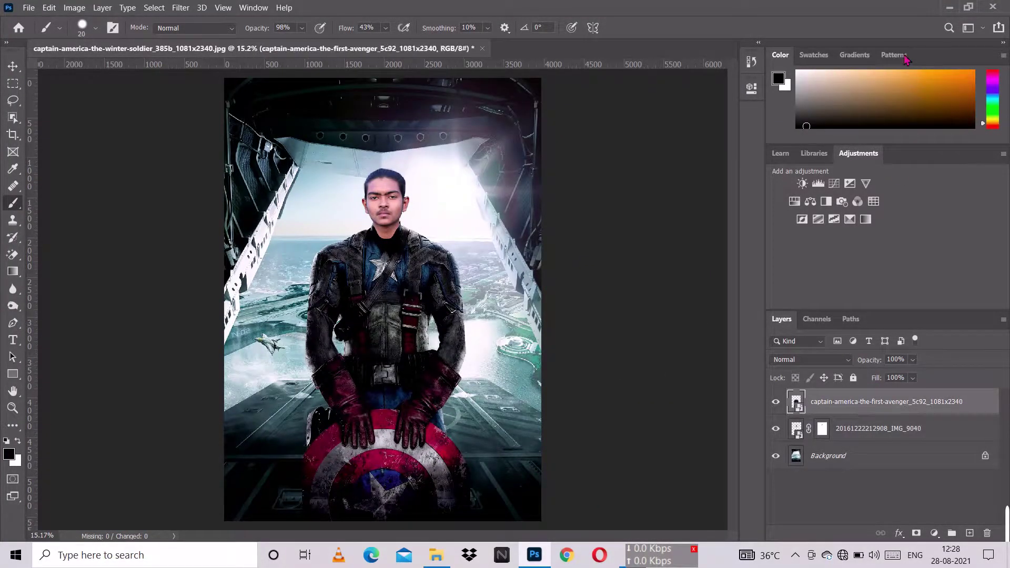
click(951, 7)
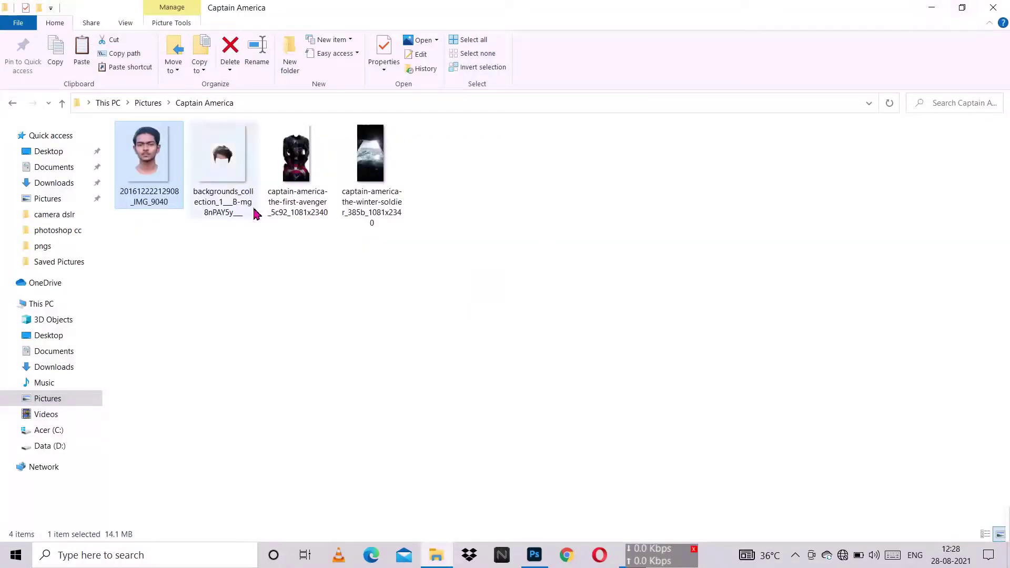
drag(222, 166, 395, 211)
Step: Scale the placed hair image down to about 60.6% and position it over the portrait's head
drag(392, 292, 386, 166)
drag(496, 302, 454, 250)
drag(363, 126, 384, 152)
drag(476, 277, 437, 231)
drag(367, 152, 389, 181)
drag(459, 259, 455, 255)
drag(320, 92, 322, 94)
drag(461, 90, 459, 93)
Step: Fine-tune the hair to about 58% scale, shift it down to fit the forehead, and apply the transformation
scroll(396, 175, up, 5)
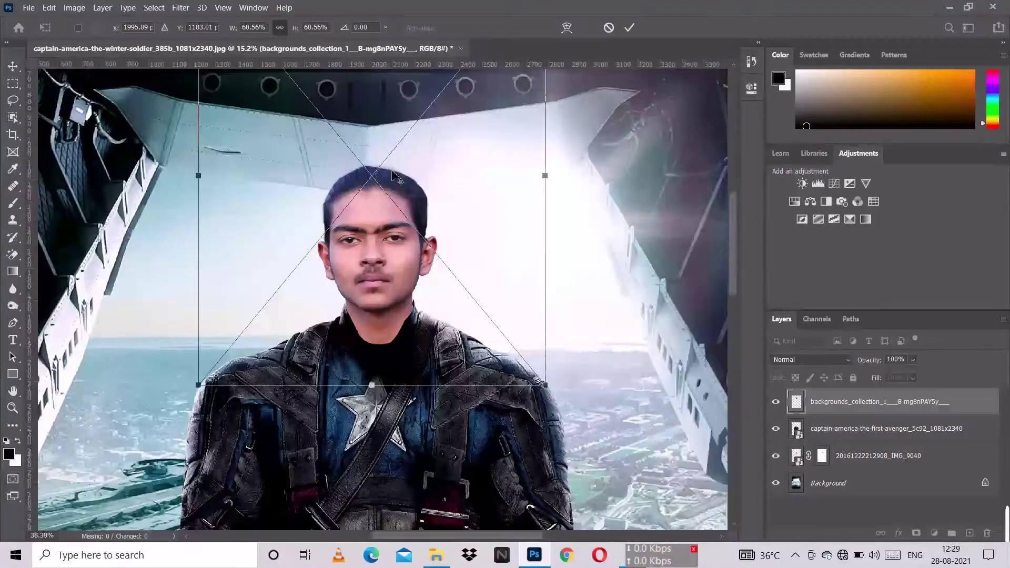
scroll(396, 176, up, 1)
scroll(395, 179, left, 3)
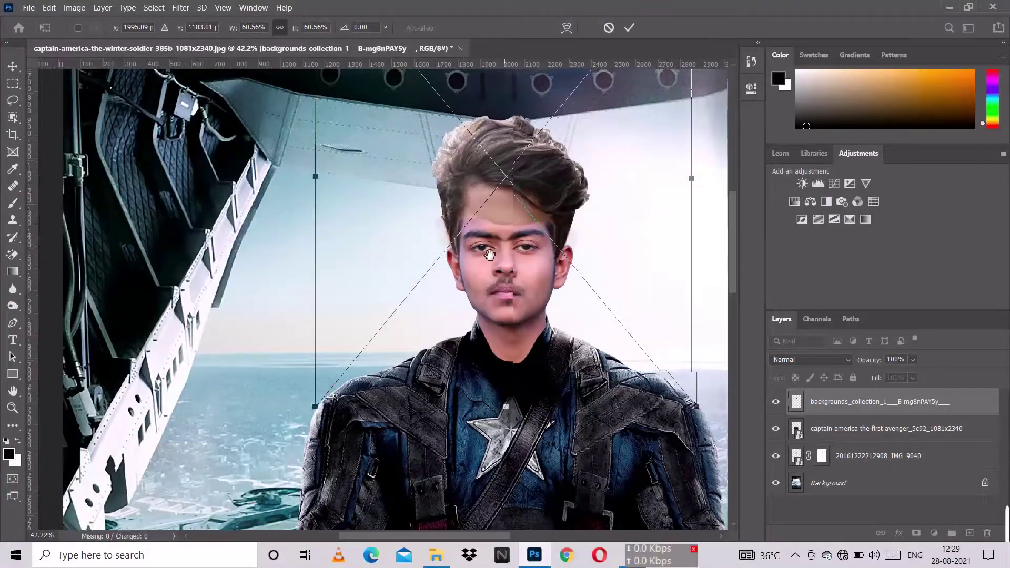
drag(490, 255, 424, 261)
drag(448, 188, 437, 199)
drag(252, 430, 256, 416)
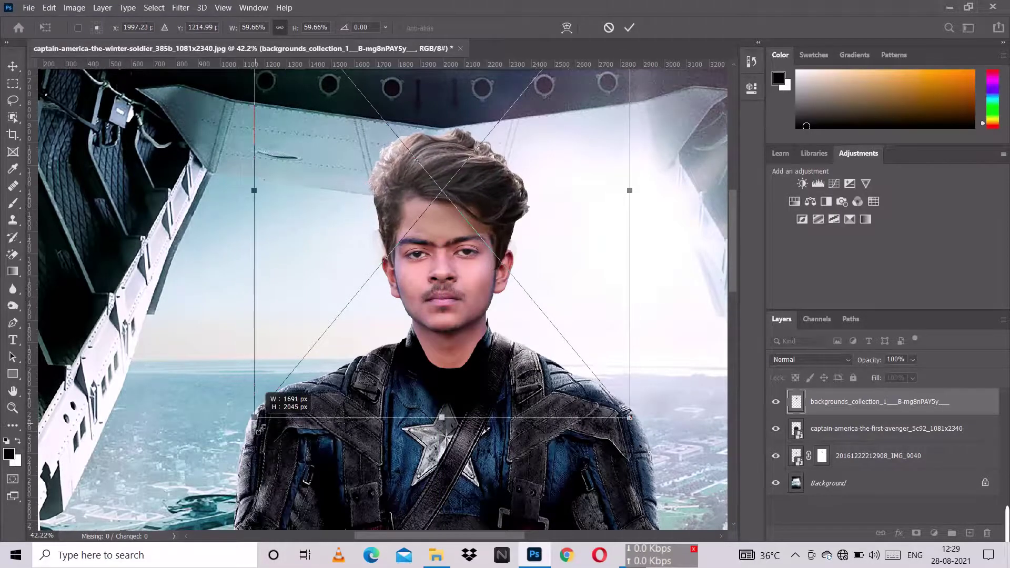
drag(634, 424, 630, 418)
drag(441, 192, 439, 202)
drag(253, 200, 259, 200)
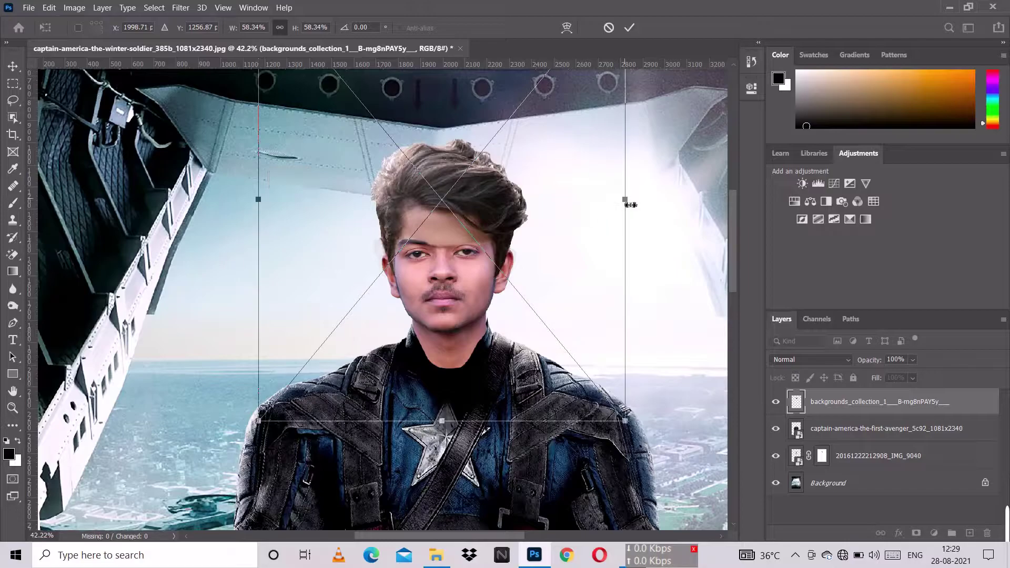
drag(632, 205, 630, 206)
key(Return)
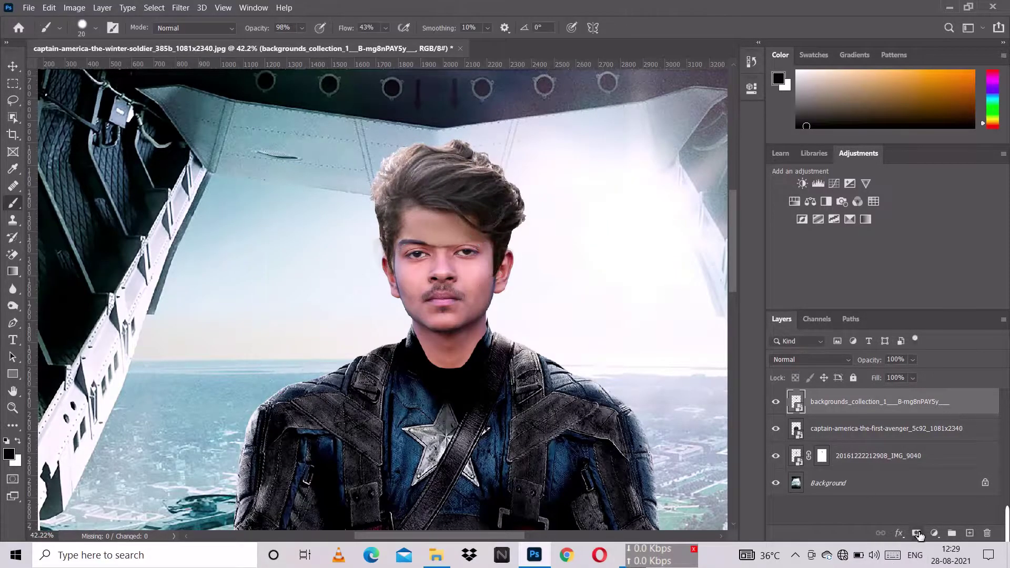
Step: Add a layer mask to the hair layer and brush away its excess beside both temples with a soft 94 px brush
click(916, 533)
right_click(13, 203)
click(67, 203)
scroll(407, 223, up, 5)
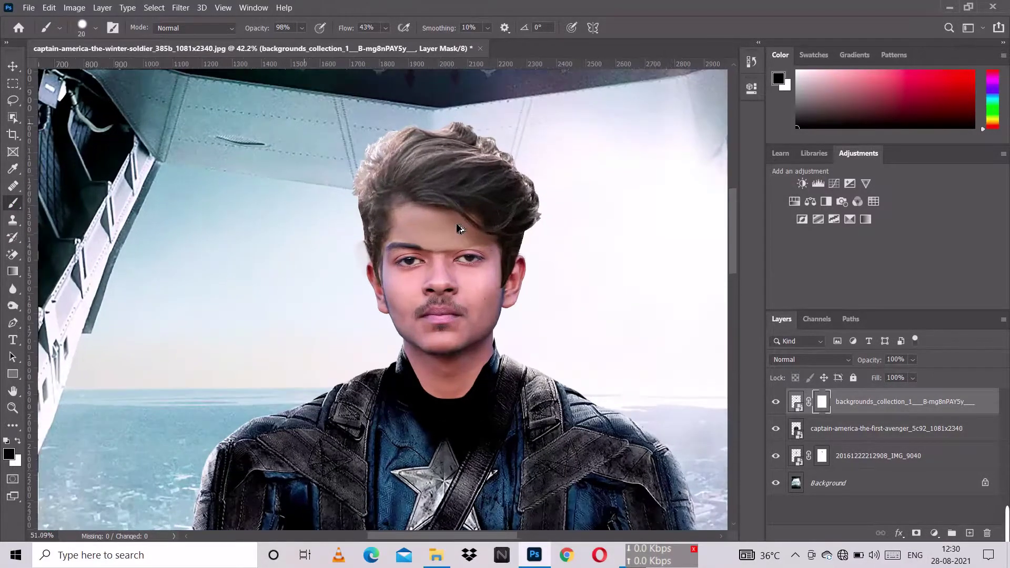
mouse_move(403, 314)
mouse_down()
mouse_move(451, 226)
mouse_move(434, 114)
mouse_up()
drag(420, 293, 419, 292)
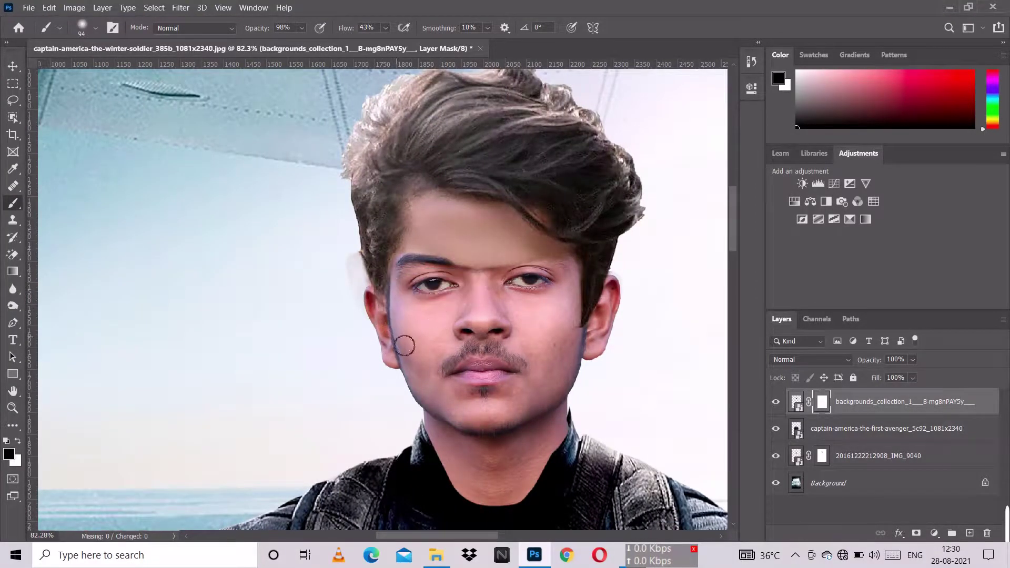
mouse_move(362, 311)
mouse_down()
mouse_move(395, 321)
mouse_move(350, 266)
mouse_move(371, 321)
mouse_move(362, 267)
mouse_move(374, 305)
mouse_up()
mouse_move(583, 336)
mouse_down()
mouse_move(575, 316)
mouse_move(622, 302)
mouse_move(609, 327)
mouse_move(632, 297)
mouse_up()
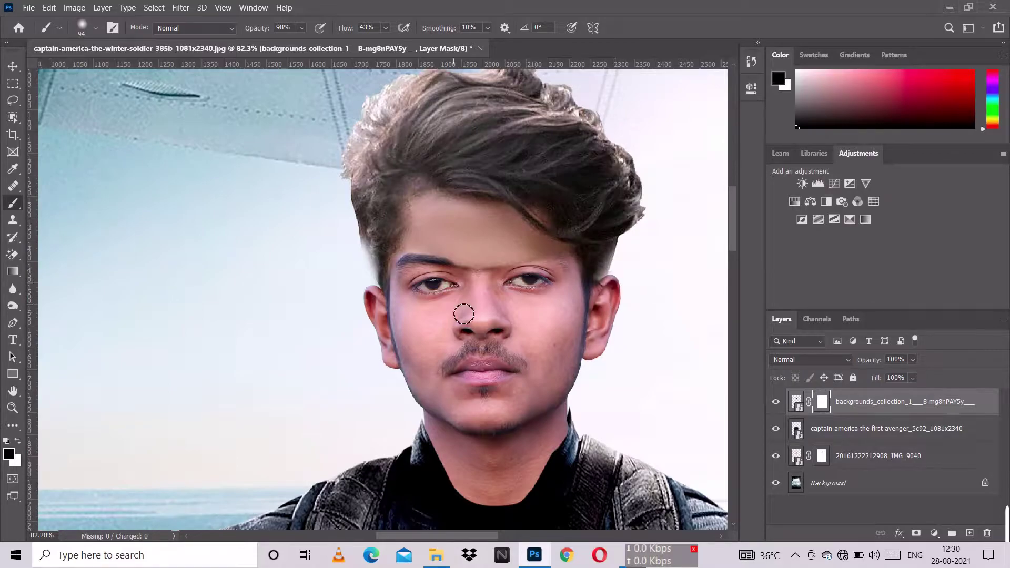
Step: Set the brush opacity to 100% and mask out the leftover patch above the right ear with a soft 56 px brush
click(302, 28)
alt+right_click(436, 283)
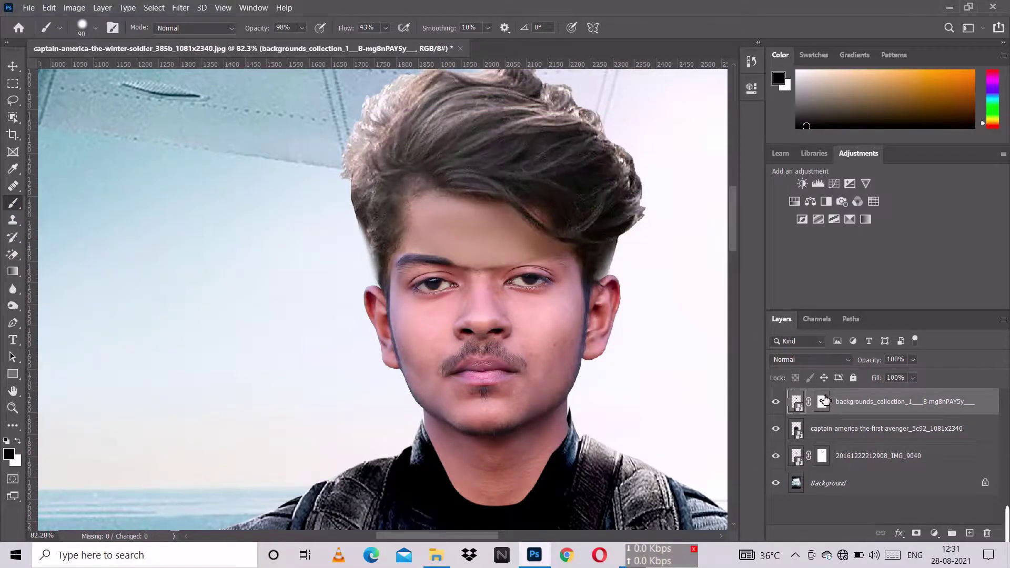
click(823, 401)
scroll(363, 284, up, 2)
alt+right_click(361, 283)
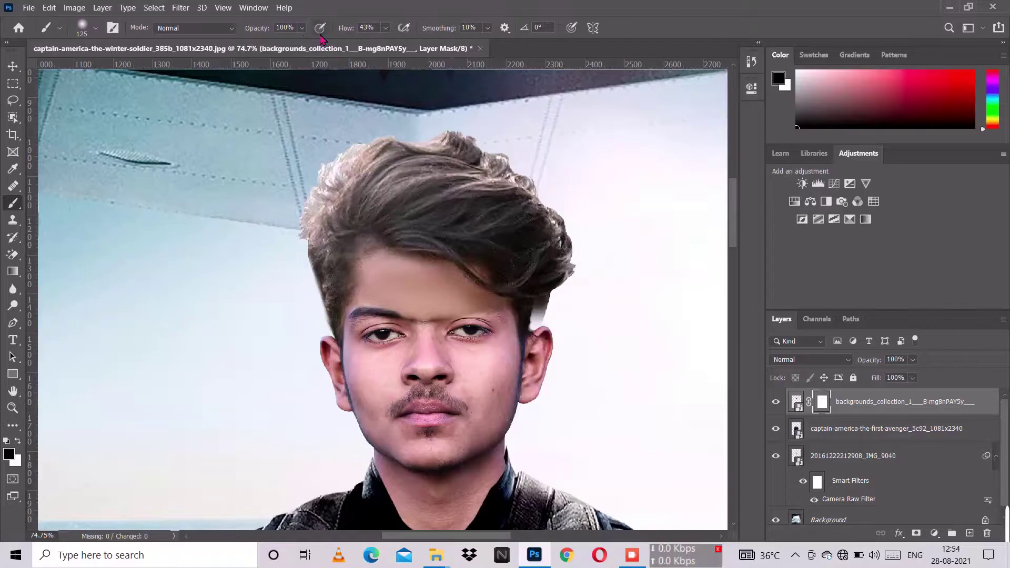
scroll(557, 318, up, 2)
alt+right_click(542, 328)
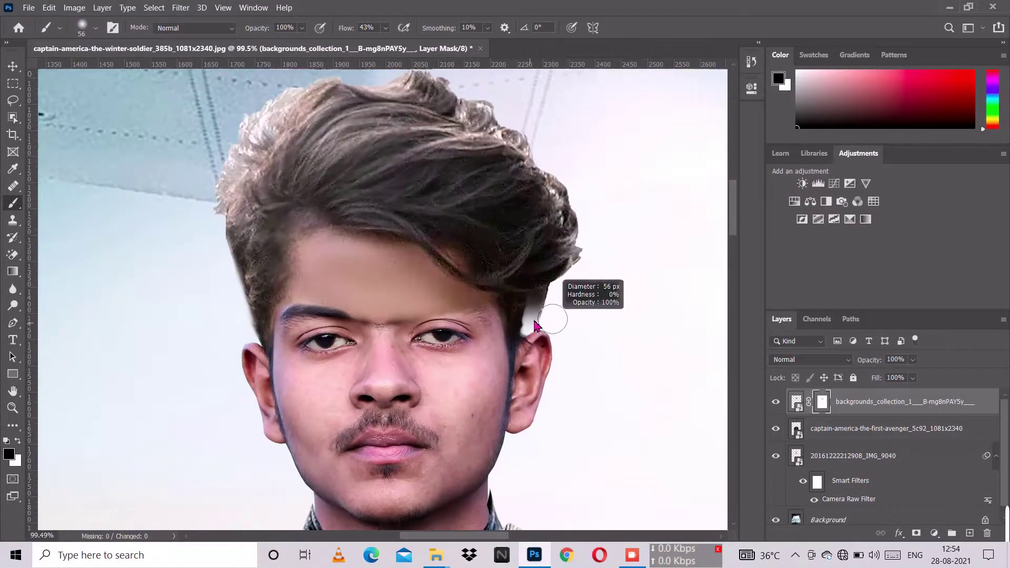
mouse_move(553, 325)
mouse_down()
mouse_move(540, 303)
mouse_move(551, 313)
mouse_move(560, 304)
mouse_move(547, 314)
mouse_up()
Step: Clean up the hair mask along the right sideburn and under the overhanging hair with a 25 px brush
scroll(560, 305, up, 3)
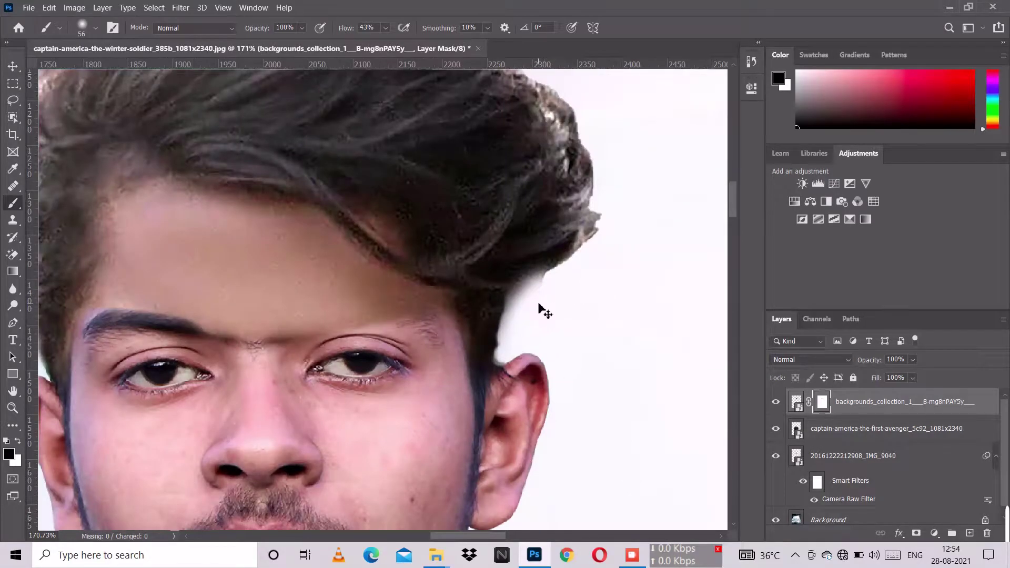
alt+right_click(521, 303)
alt+right_click(558, 310)
mouse_move(552, 311)
mouse_down()
mouse_move(528, 313)
mouse_move(565, 292)
mouse_move(526, 326)
mouse_move(522, 285)
mouse_up()
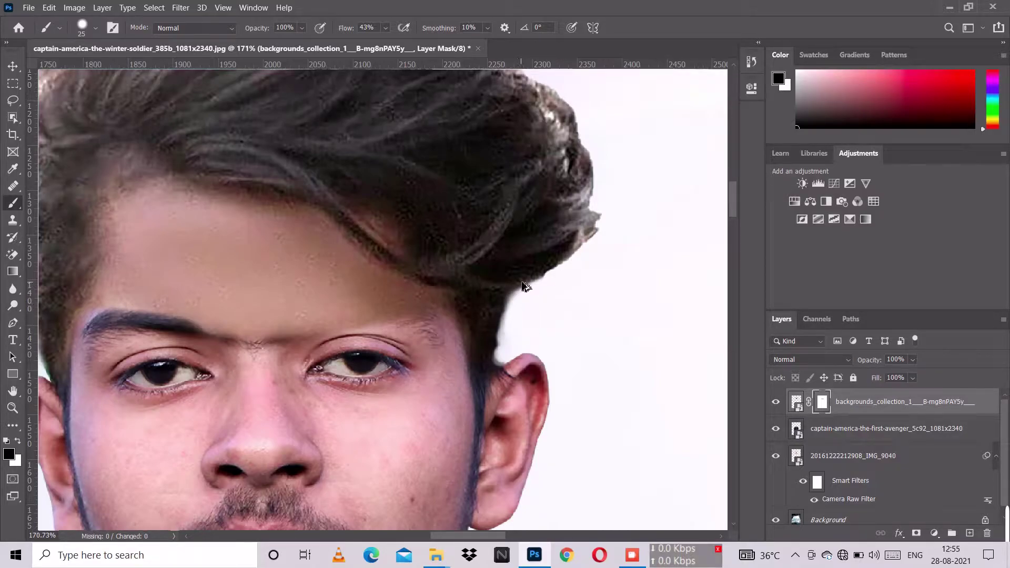
Step: Paint on the hair mask over the eyebrows with a soft 27 px brush to uncover the portrait's own brows
scroll(522, 285, down, 2)
alt+right_click(302, 370)
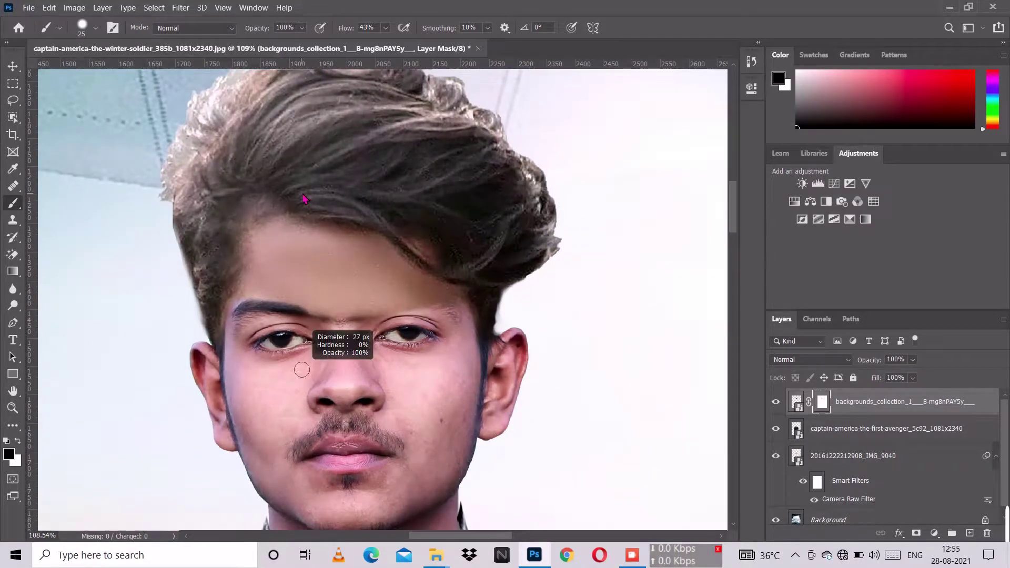
mouse_move(240, 341)
mouse_down()
mouse_move(298, 361)
mouse_move(377, 334)
mouse_move(413, 307)
mouse_move(458, 326)
mouse_move(373, 302)
mouse_up()
Step: Blend the forehead skin and left sideburn on the hair mask, lowering the brush opacity to 18% for the final strokes
key(6)
key(4)
click(302, 28)
click(291, 276)
mouse_move(309, 287)
mouse_down()
mouse_move(382, 289)
mouse_move(417, 305)
mouse_up()
drag(302, 28, 287, 44)
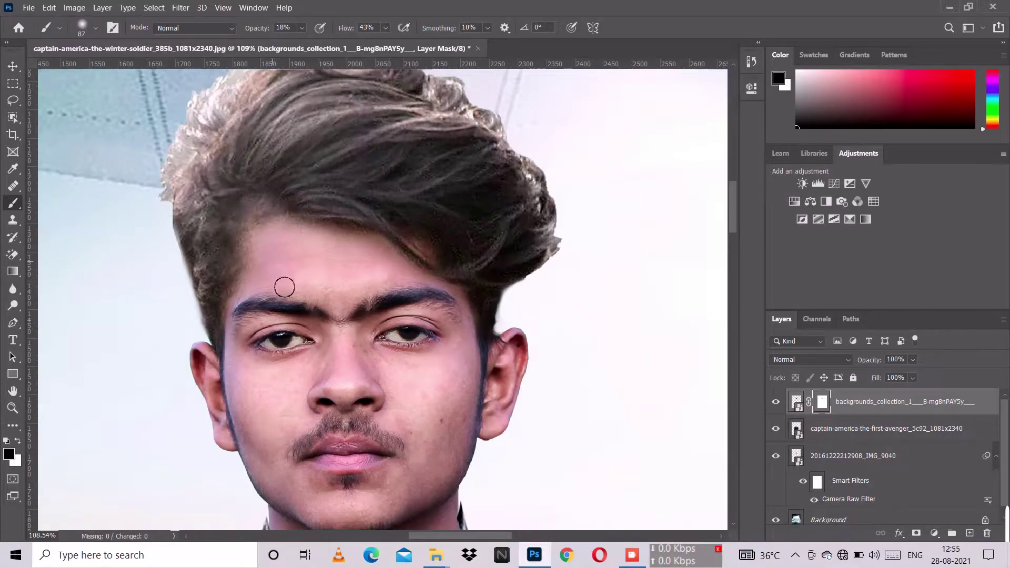
mouse_move(202, 335)
mouse_down()
mouse_move(211, 367)
mouse_move(202, 310)
mouse_up()
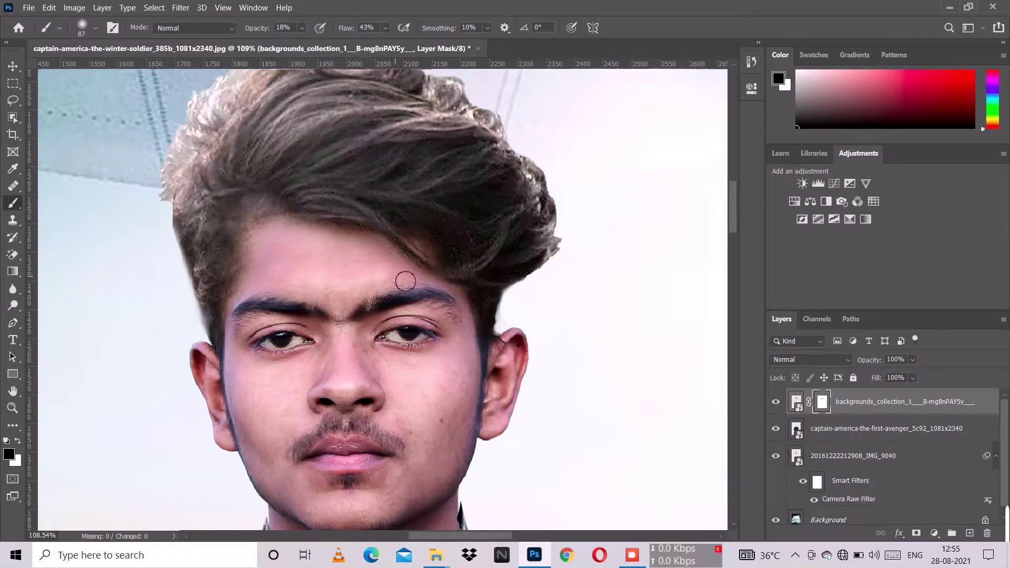
Step: Stamp all visible layers into a new top layer and open it in the Camera Raw Filter
scroll(403, 287, down, 8)
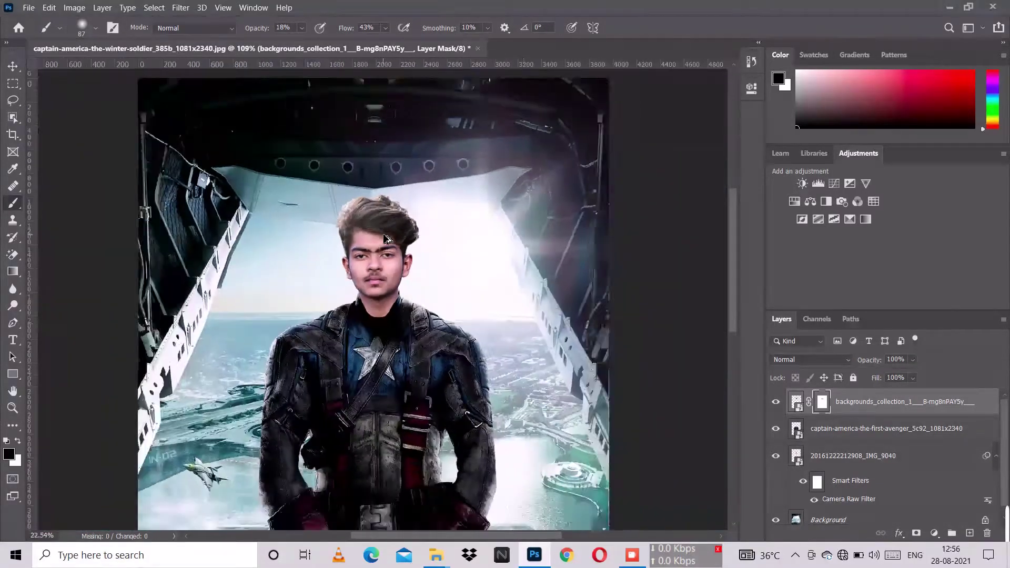
key(ctrl+0)
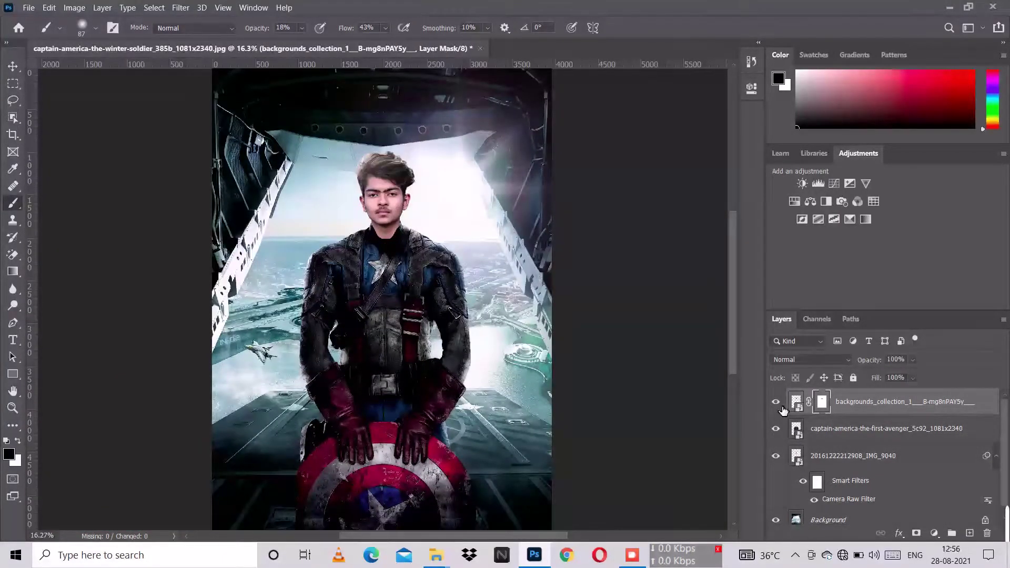
scroll(726, 396, down, 1)
scroll(880, 420, down, 1)
scroll(881, 420, up, 1)
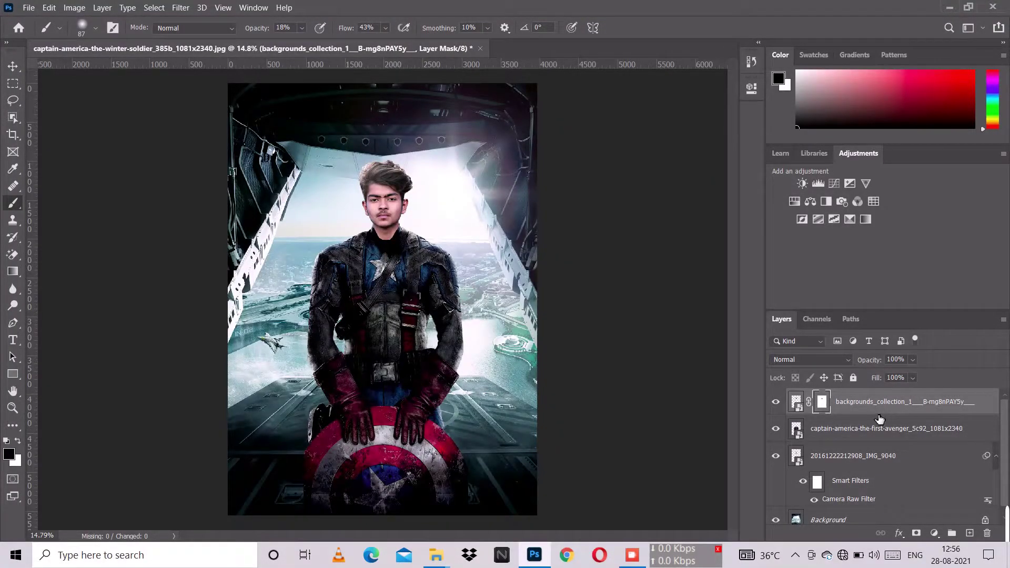
key(ctrl+shift+alt+e)
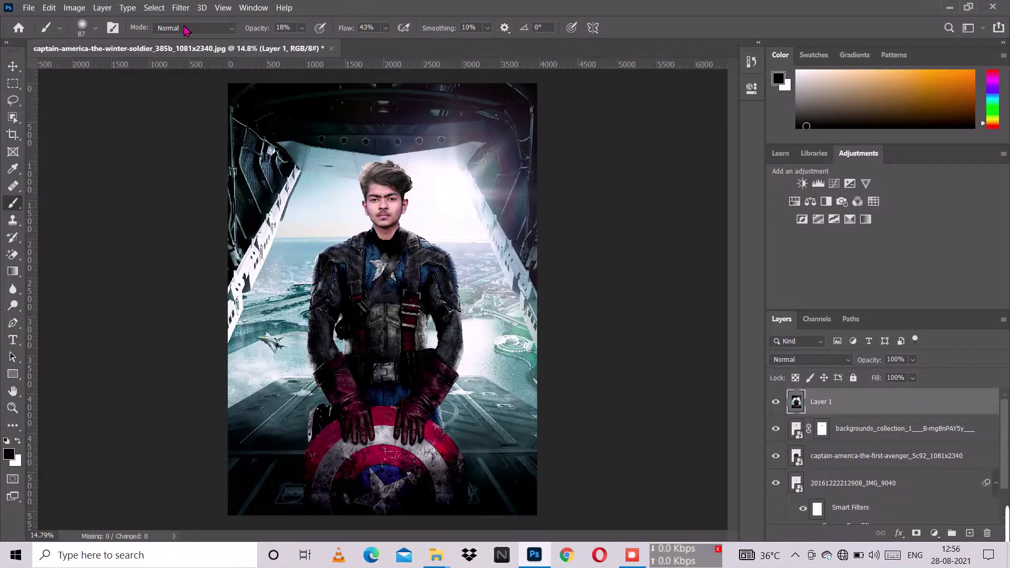
click(180, 8)
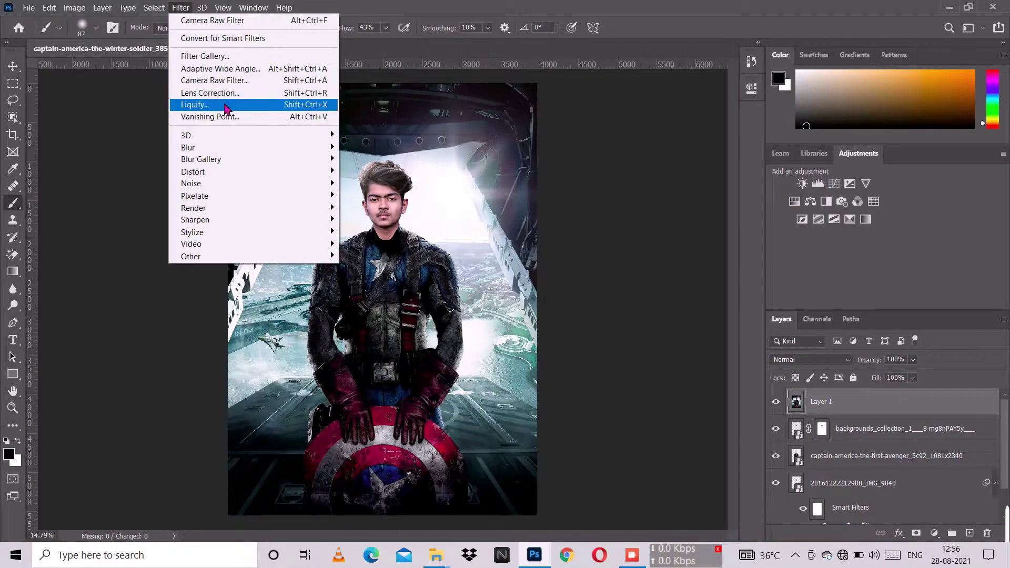
click(226, 82)
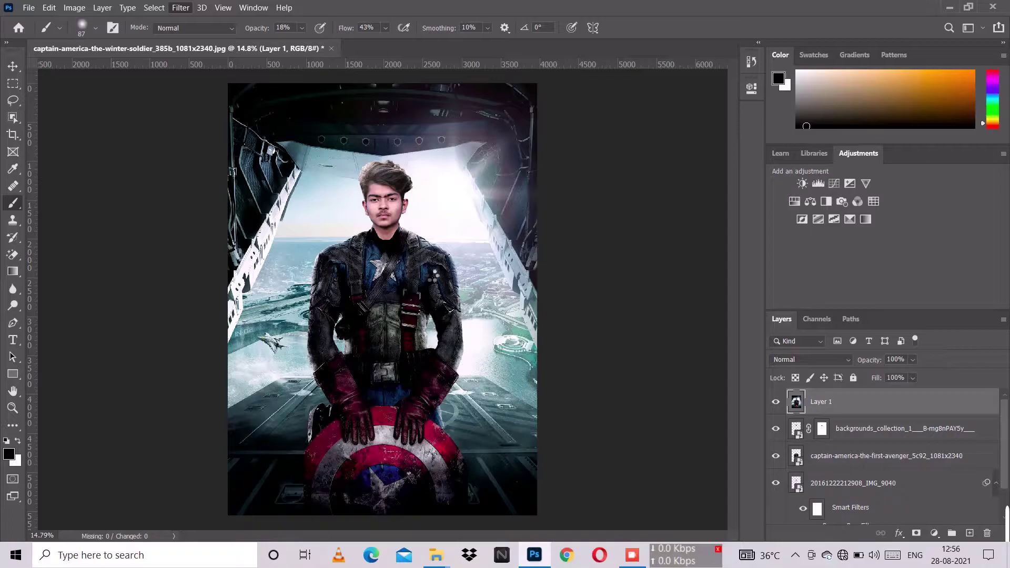
scroll(768, 251, up, 15)
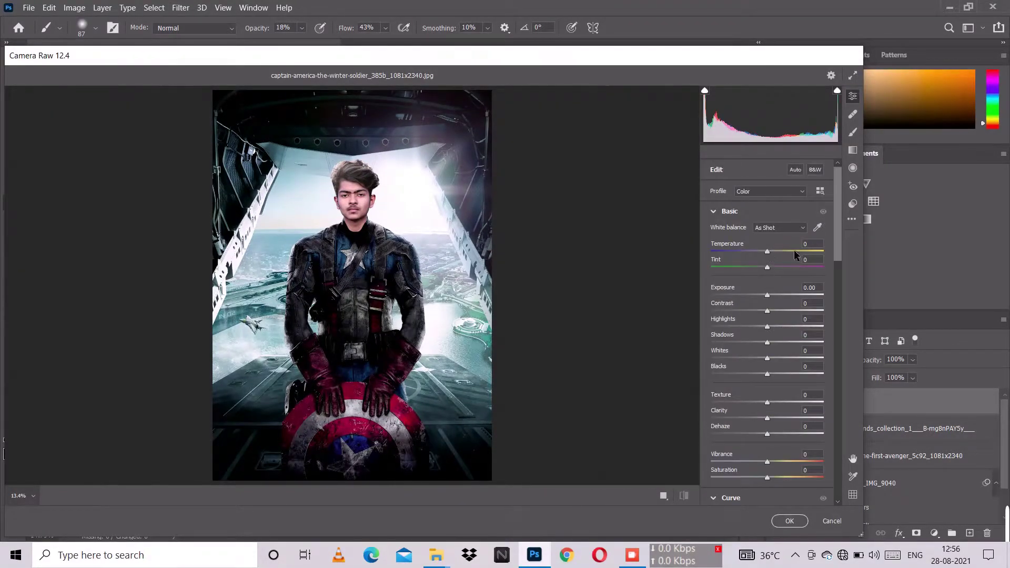
Step: Set the white balance to temperature +6 and tint +3, and lower the exposure to -0.10
text(6)
click(769, 267)
key(Up)
key(Up)
key(Up)
click(768, 295)
Step: Set the highlights to -22, whites to +5, blacks to +9 and clarity to +12
drag(768, 326, 755, 336)
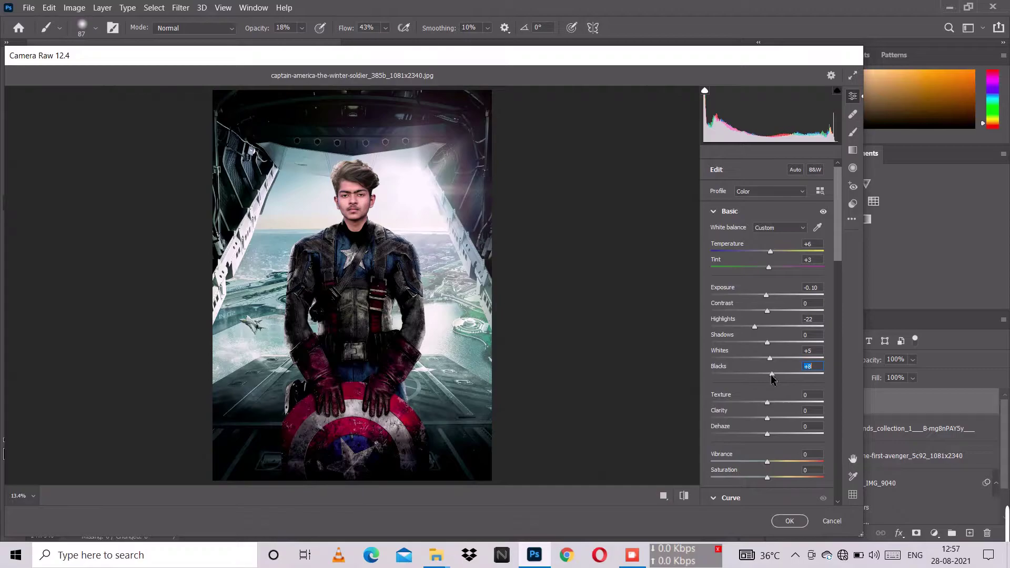
scroll(772, 386, down, 1)
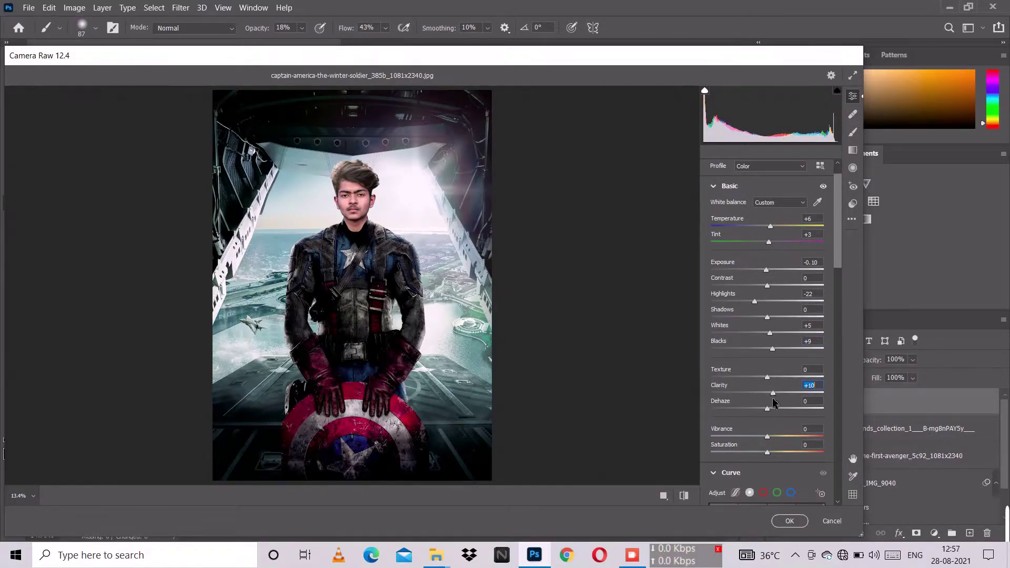
scroll(772, 391, down, 10)
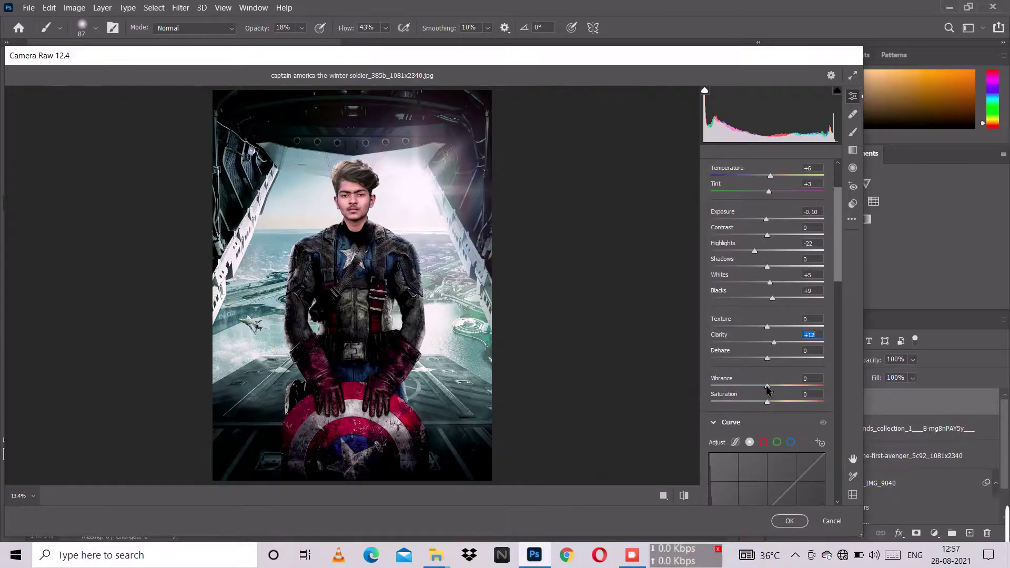
Step: In the Color Mixer, shift the reds' hue toward orange and set the oranges to saturation -15 and luminance +19
scroll(766, 391, down, 7)
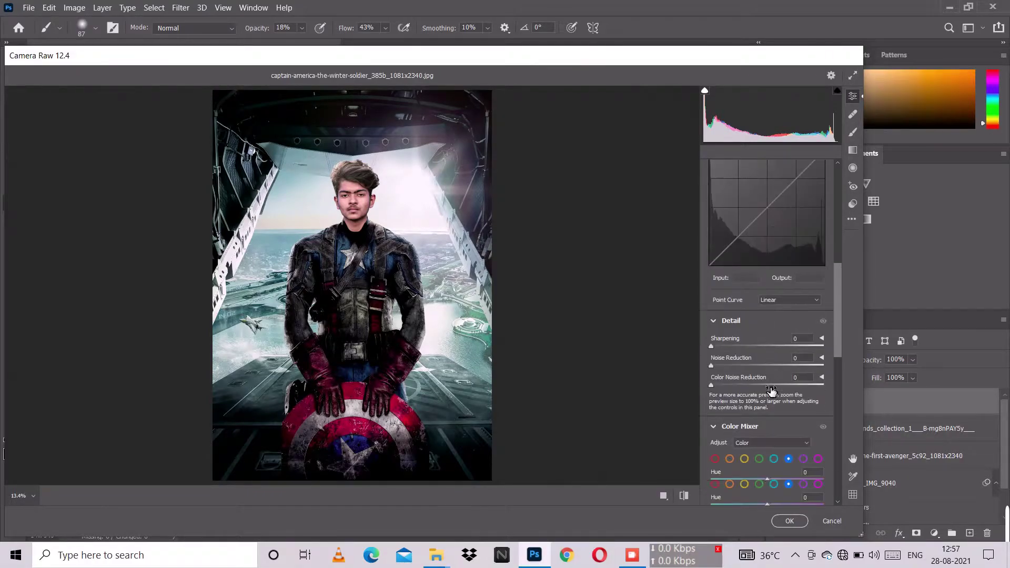
click(713, 359)
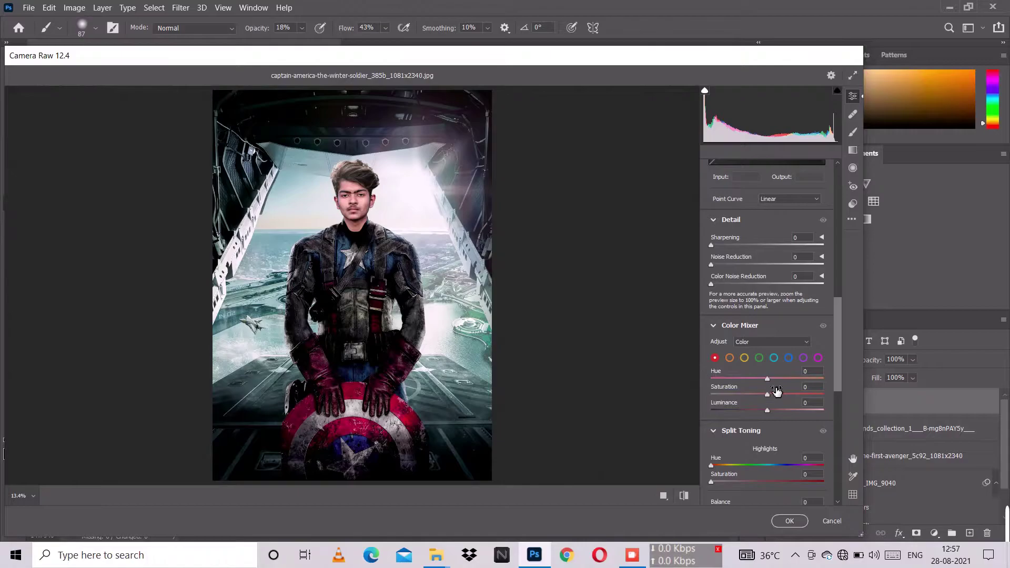
drag(780, 383, 800, 383)
click(730, 359)
drag(766, 413, 778, 414)
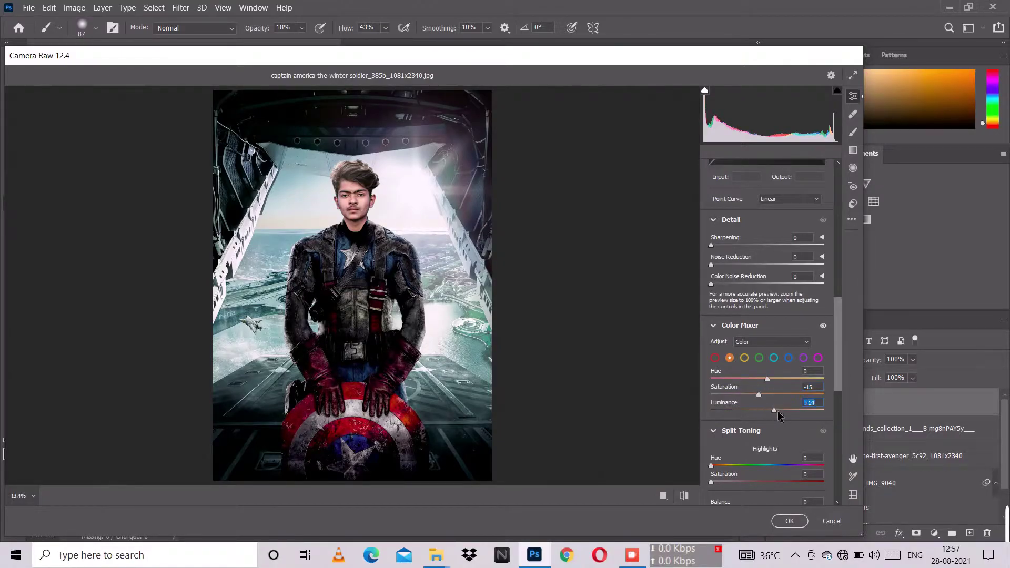
Step: Set the greens' saturation to -100, the aquas' hue to +100, and the blues to hue -10 and saturation +10
click(744, 358)
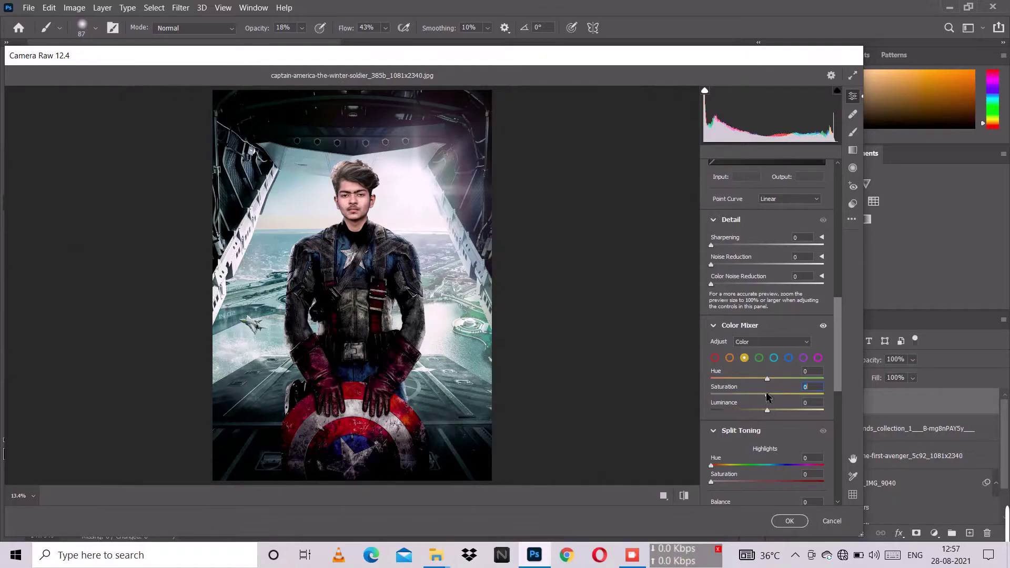
click(758, 359)
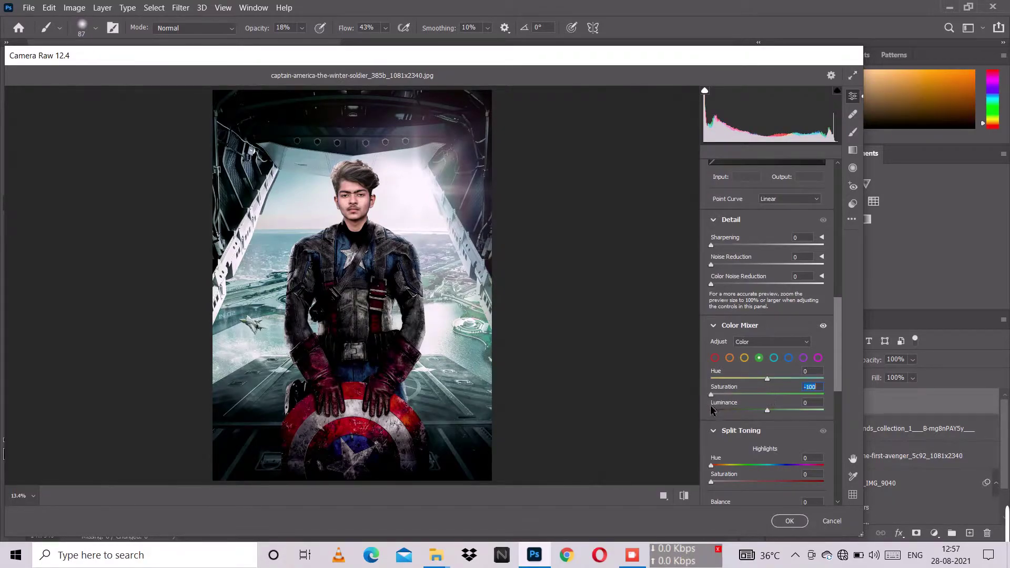
click(776, 360)
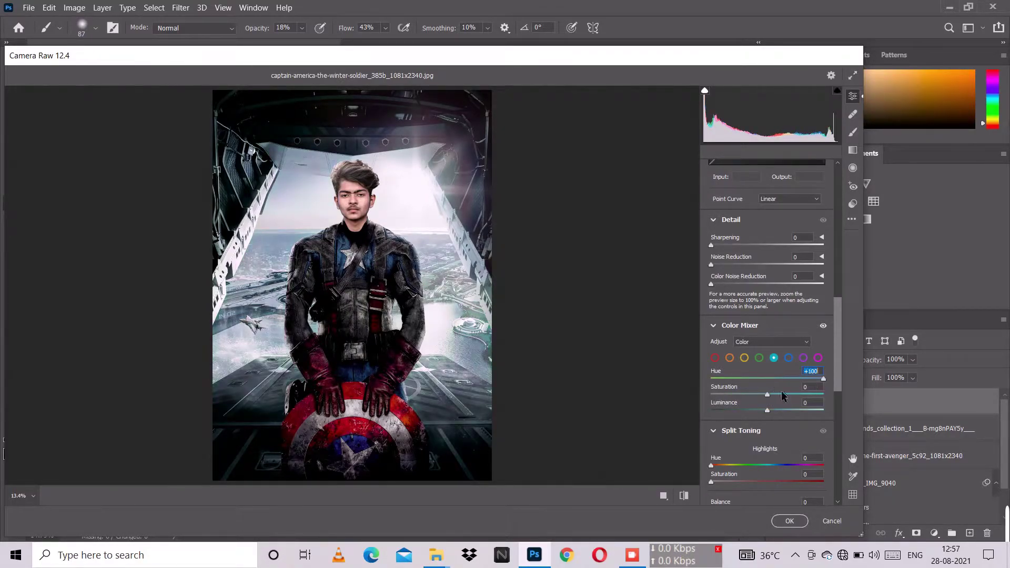
click(788, 359)
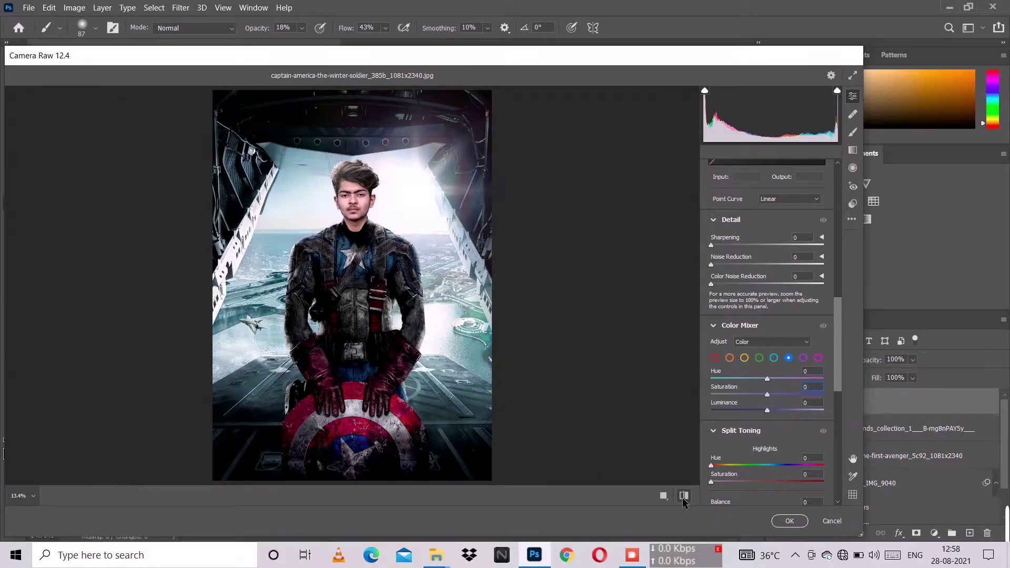
Step: Split-tone the highlights with saturation 4 and the shadows with hue 212 and saturation 5, and add grain of 2
scroll(770, 411, down, 1)
scroll(769, 411, down, 2)
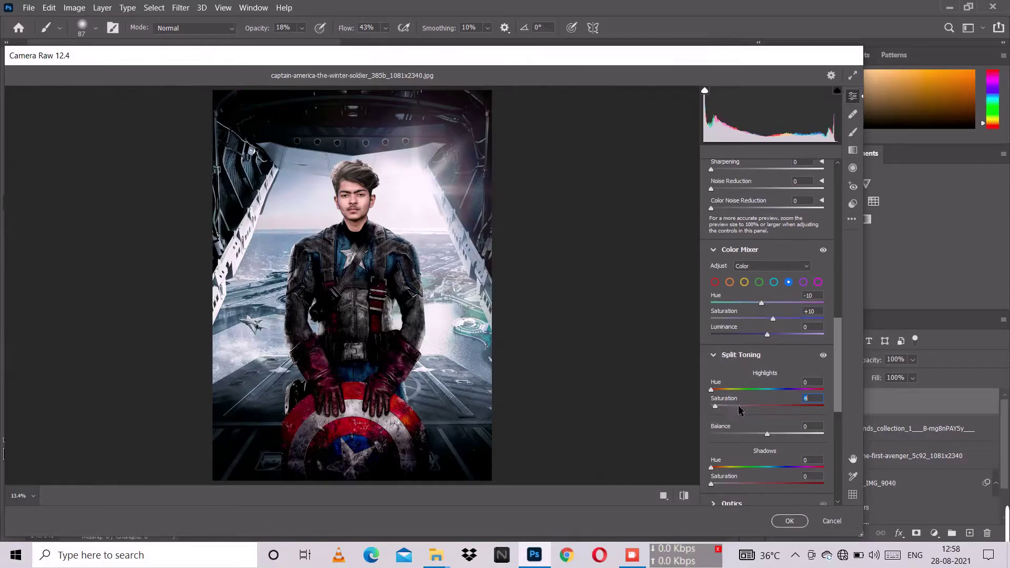
scroll(735, 414, down, 3)
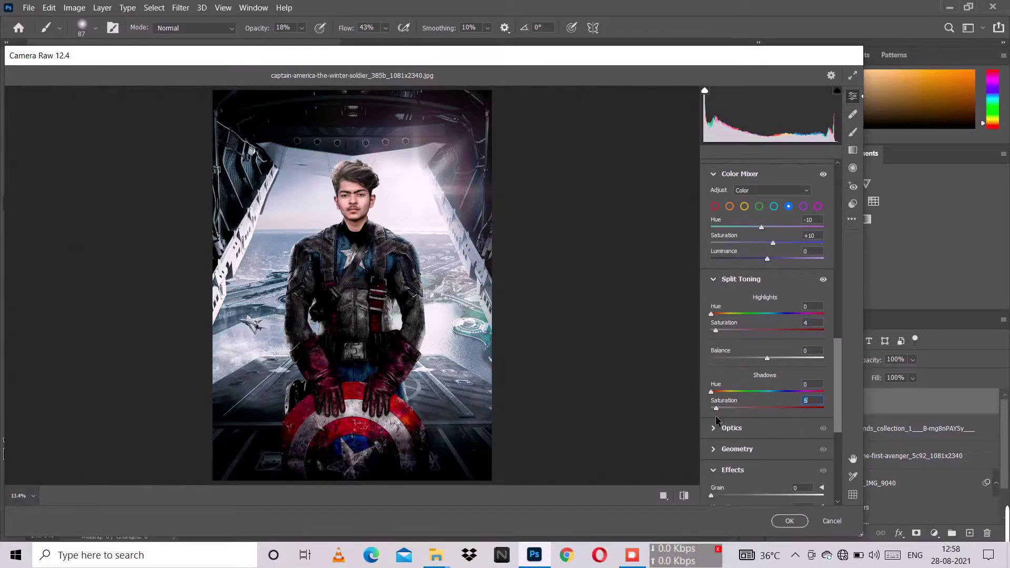
drag(713, 393, 779, 411)
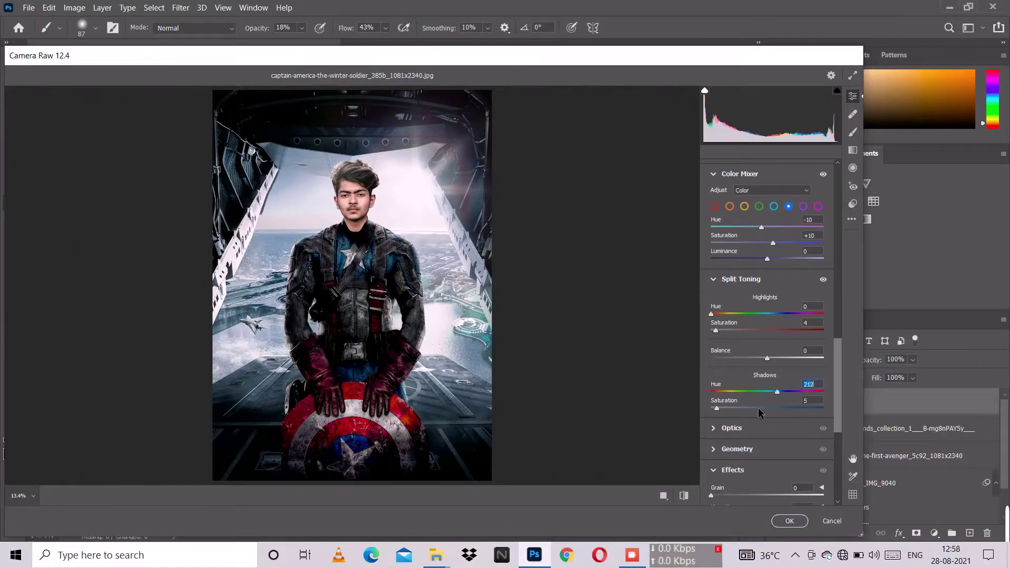
scroll(773, 403, down, 5)
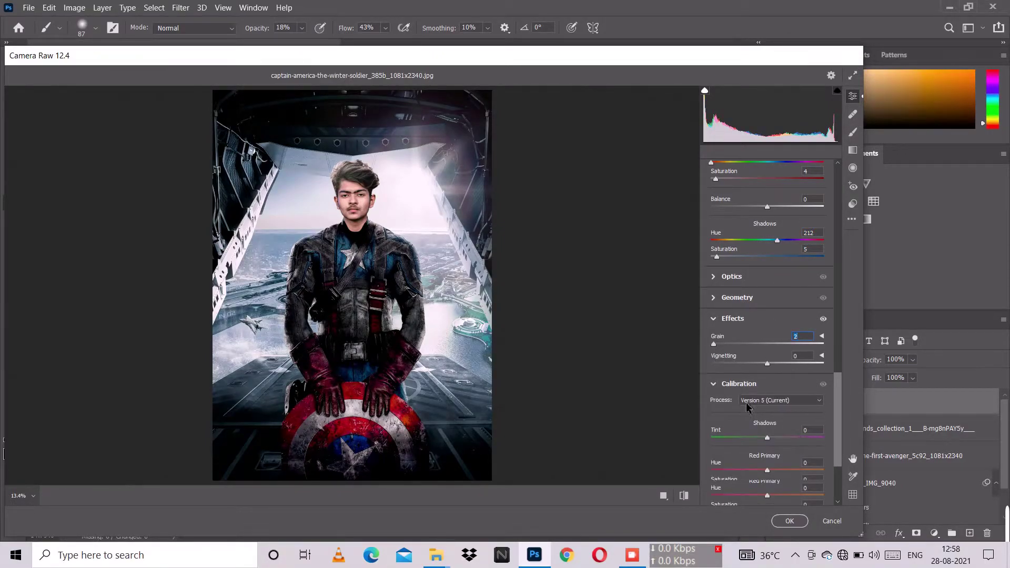
Step: Set the oranges' hue to +5 while checking the face up close, and compare the image before and after
scroll(747, 400, up, 20)
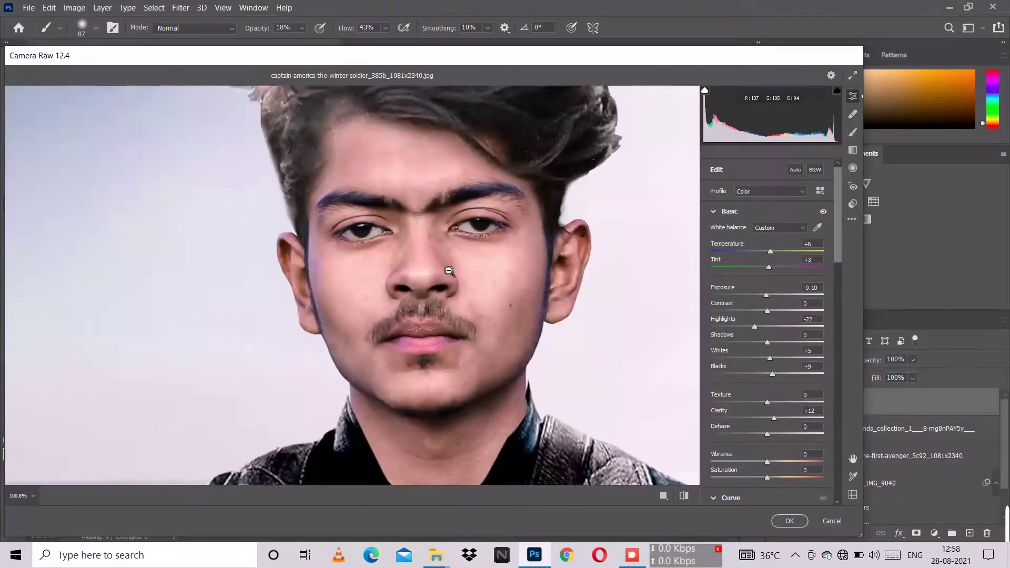
scroll(450, 270, down, 4)
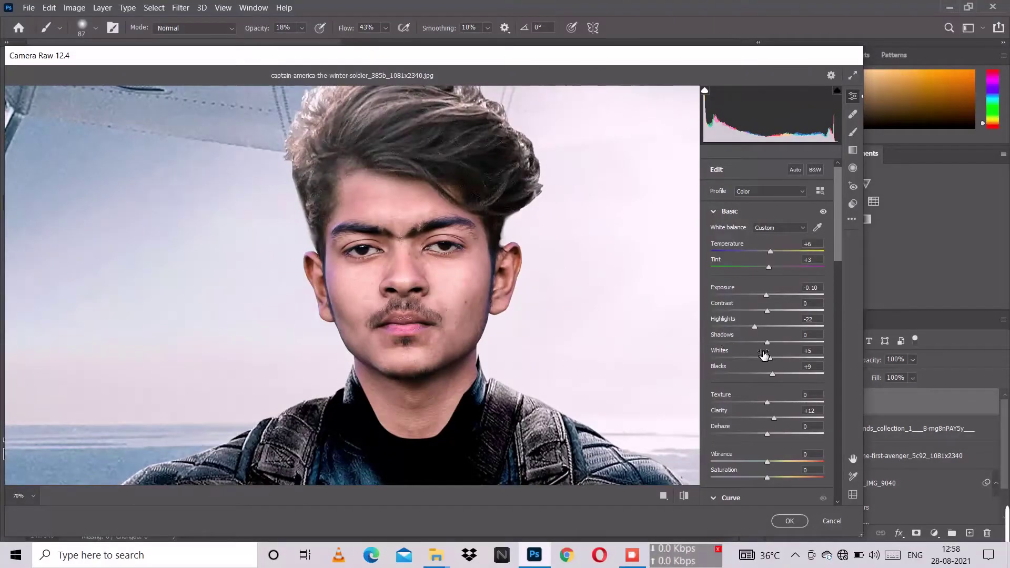
scroll(768, 361, down, 10)
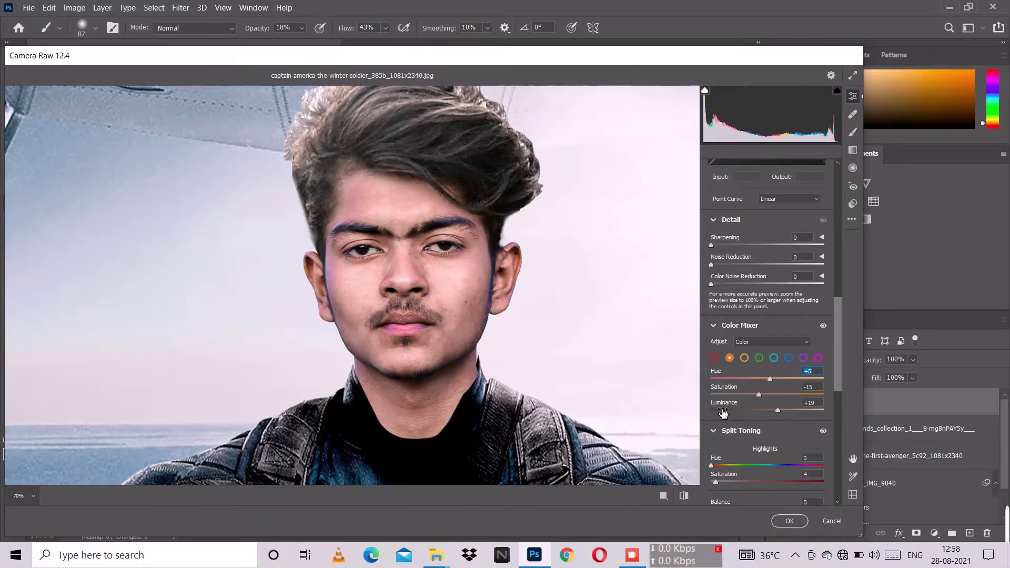
click(684, 496)
click(684, 496)
Step: Draw a Radial Filter ellipse around the head and adjust it to cover the face, hair and neck
click(853, 168)
drag(383, 213, 490, 411)
scroll(406, 200, down, 1)
drag(391, 235, 412, 257)
drag(513, 254, 519, 255)
drag(416, 261, 420, 258)
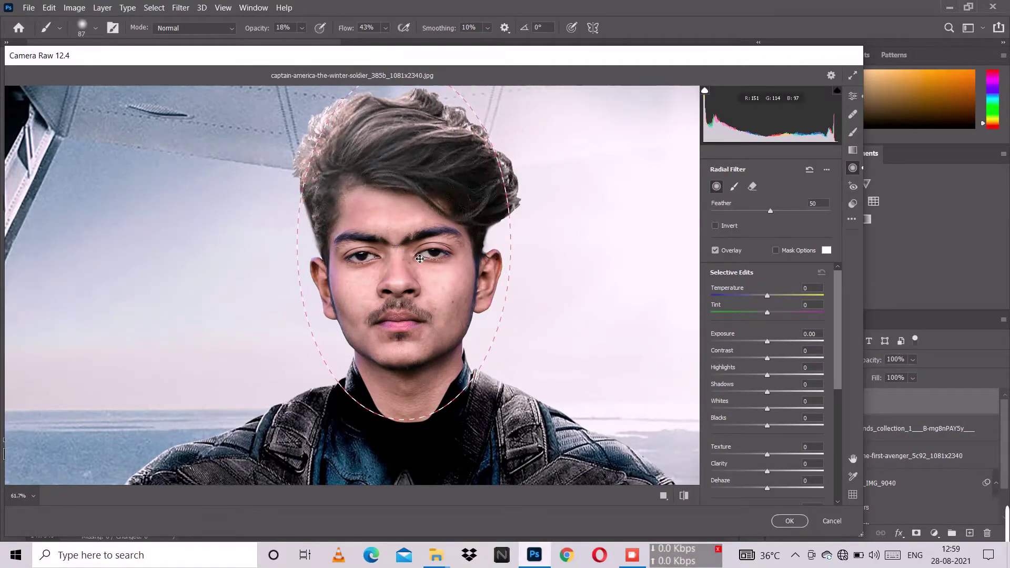
Step: Set the radial filter to contrast -8, clarity +11, sharpness +43 and noise reduction +8, and apply the Camera Raw edits
scroll(773, 340, down, 6)
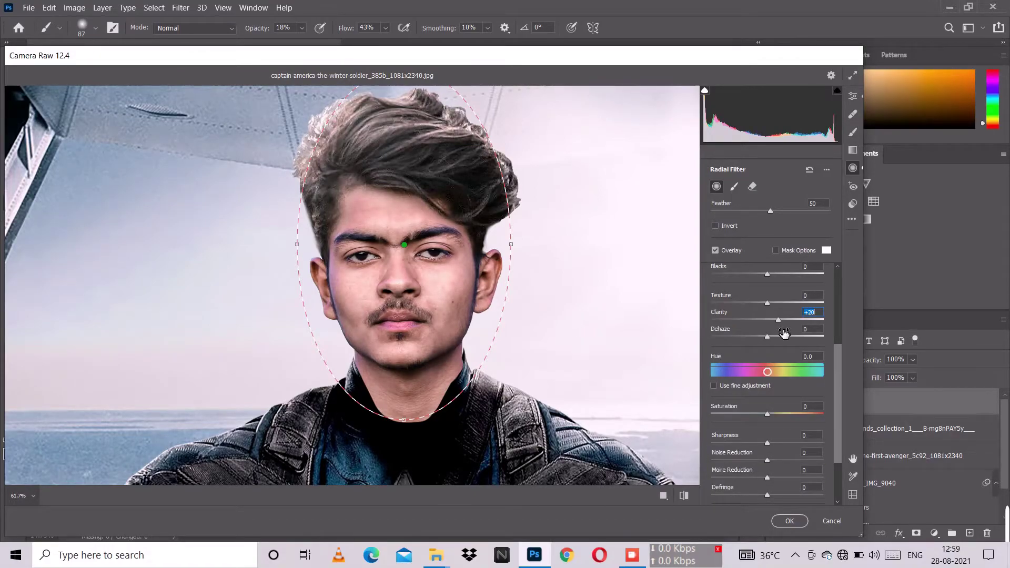
scroll(784, 333, up, 6)
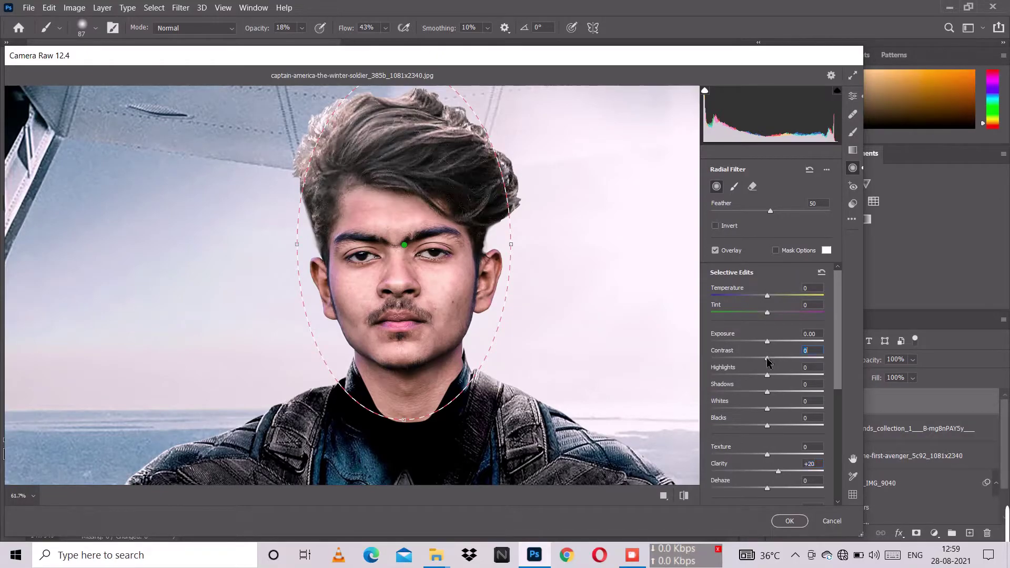
scroll(768, 365, down, 3)
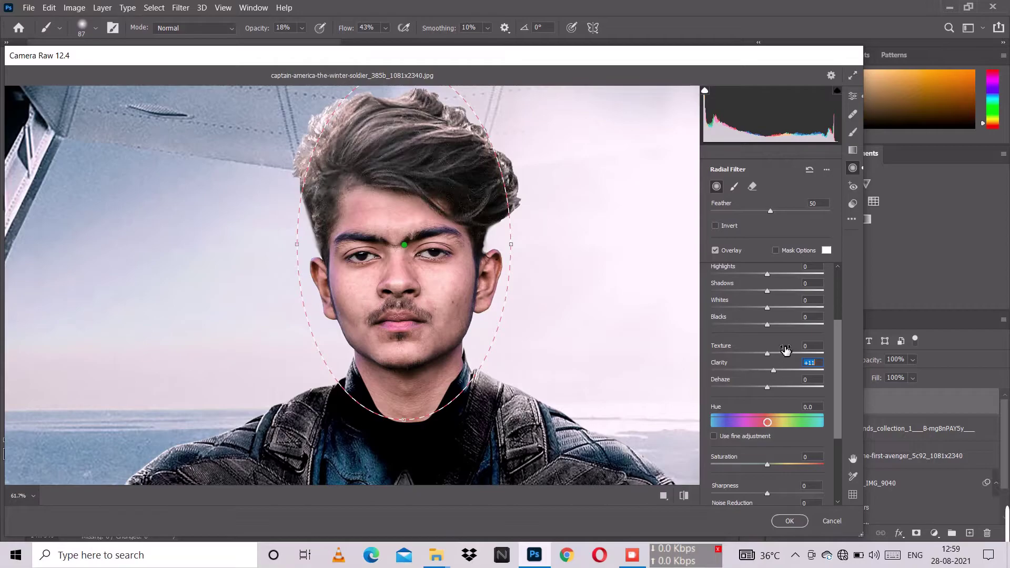
scroll(783, 347, down, 5)
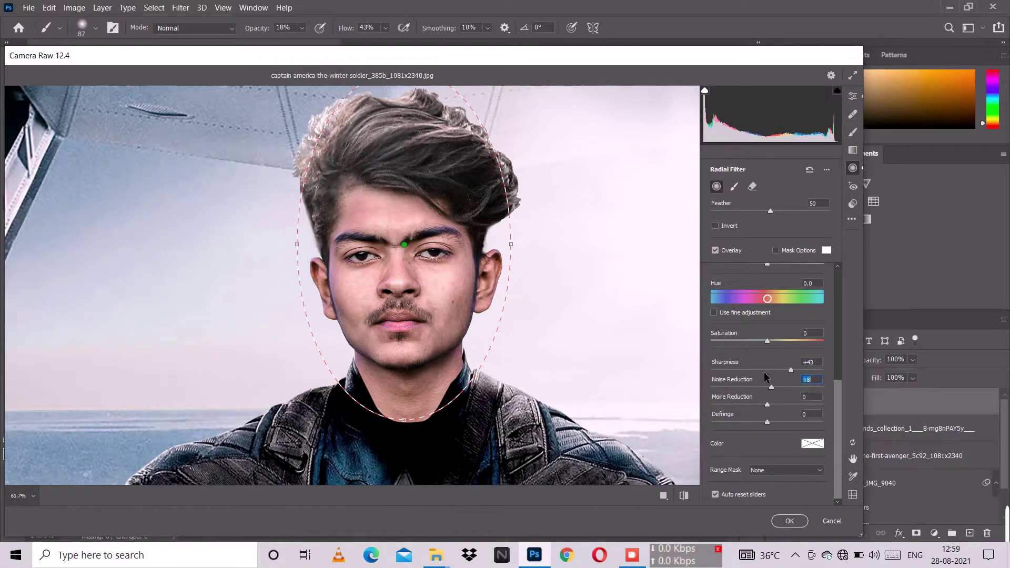
scroll(769, 384, up, 10)
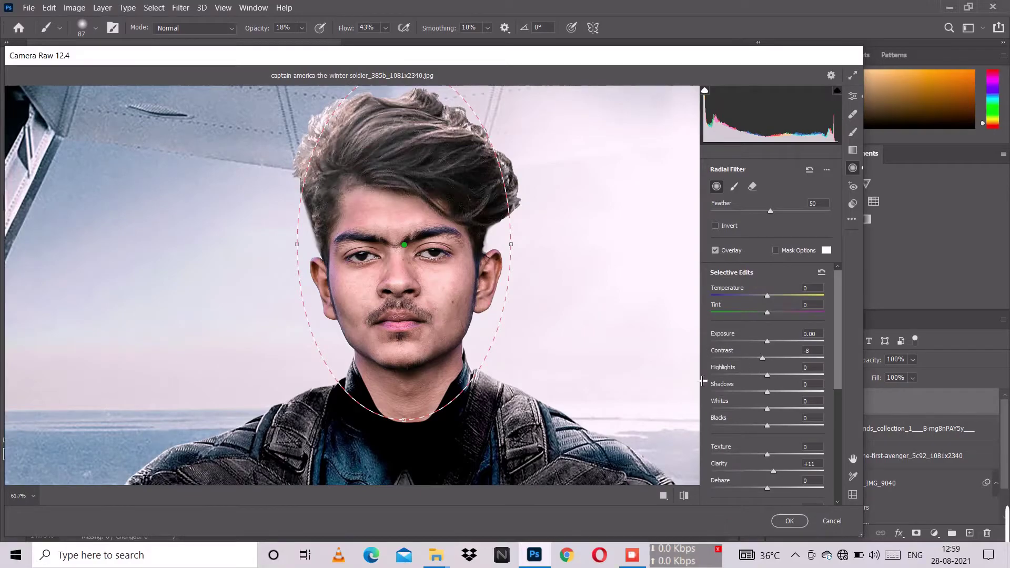
click(789, 522)
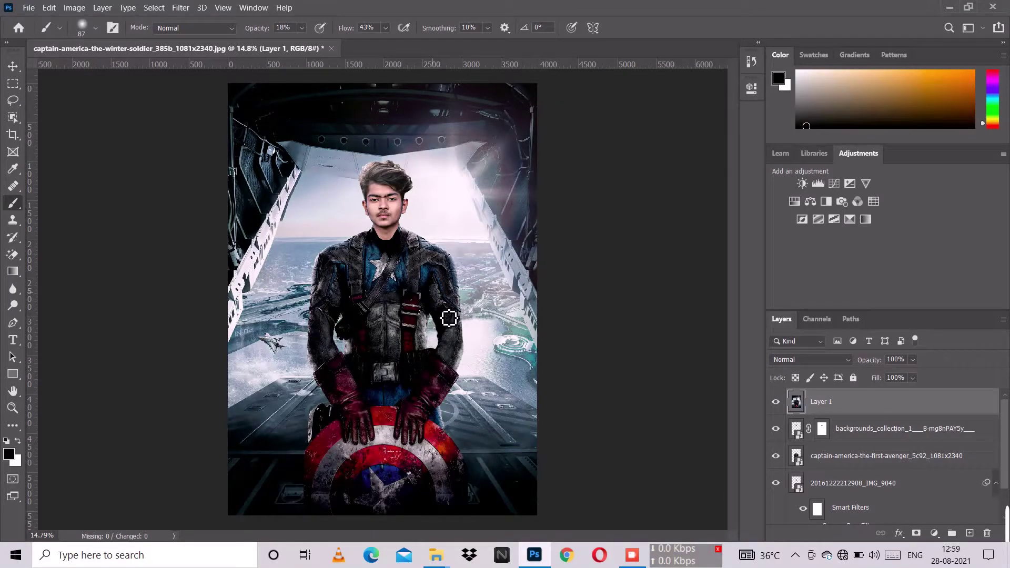
Step: Compare the composite with and without the graded top layer
click(776, 402)
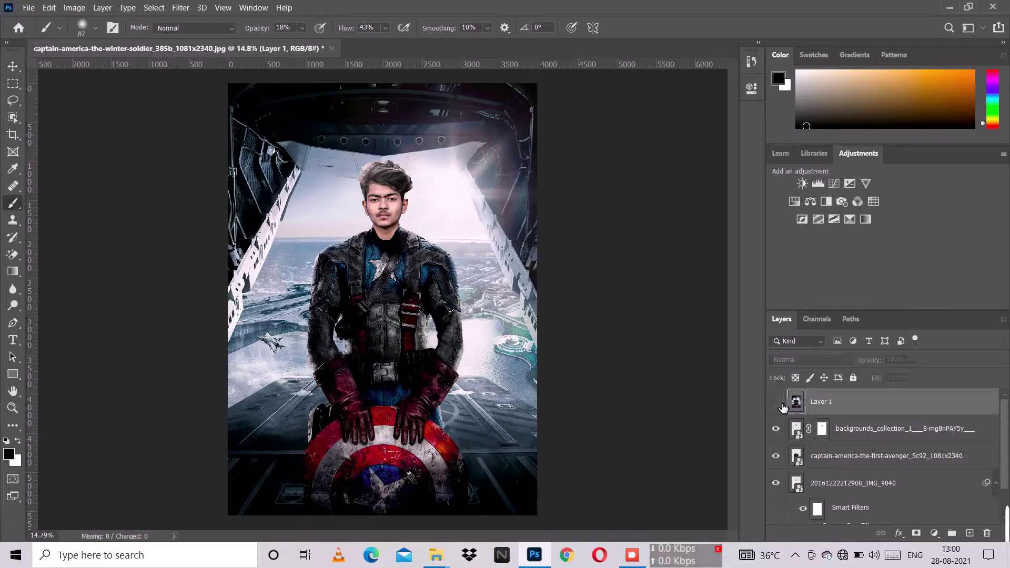
click(777, 403)
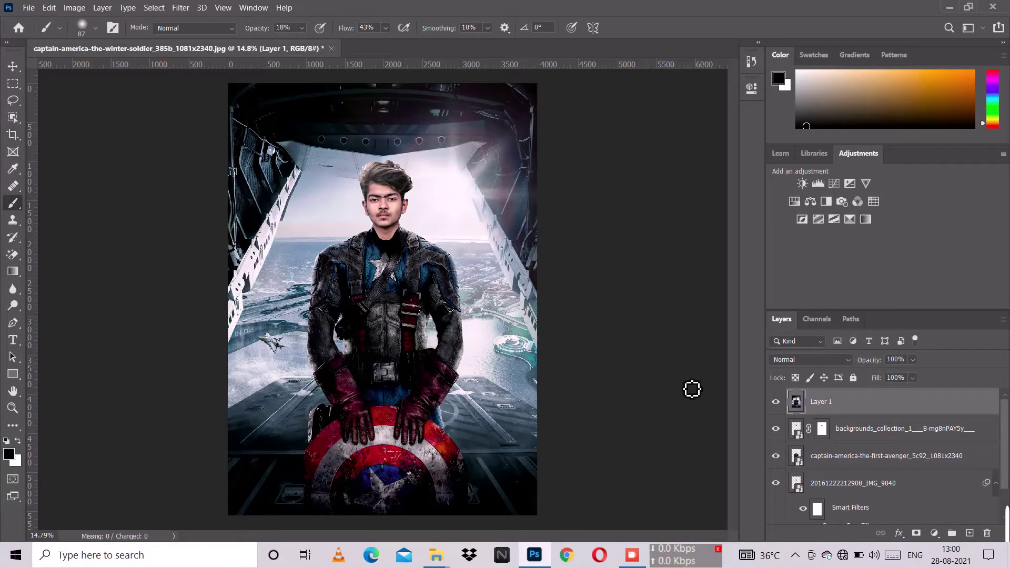
scroll(461, 284, down, 1)
scroll(462, 285, up, 1)
scroll(461, 285, down, 1)
scroll(466, 288, up, 2)
Step: Add a Brightness/Contrast adjustment layer with brightness -150 above the graded layer and invert its mask to black
click(935, 534)
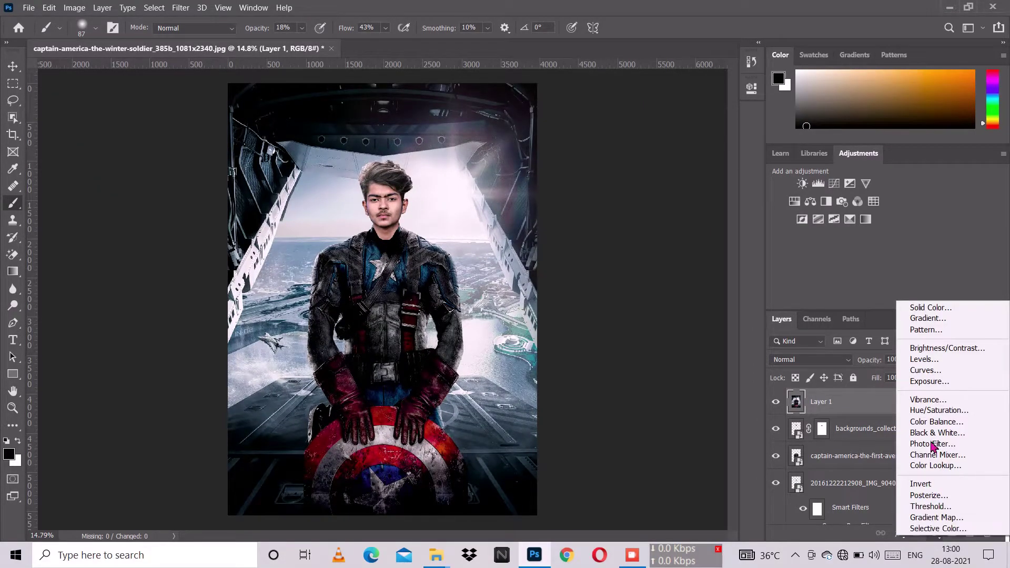
click(942, 349)
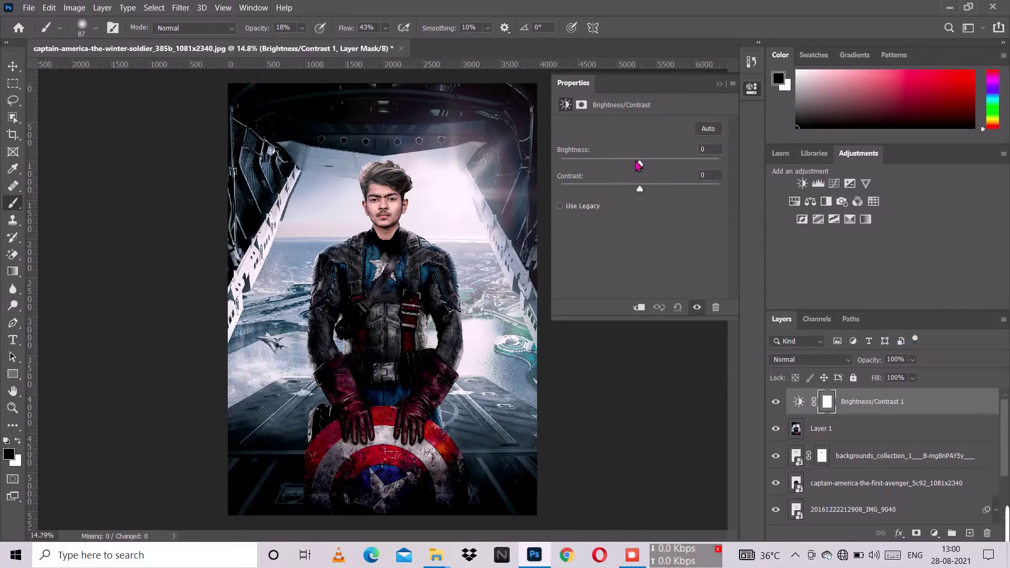
drag(640, 165, 531, 196)
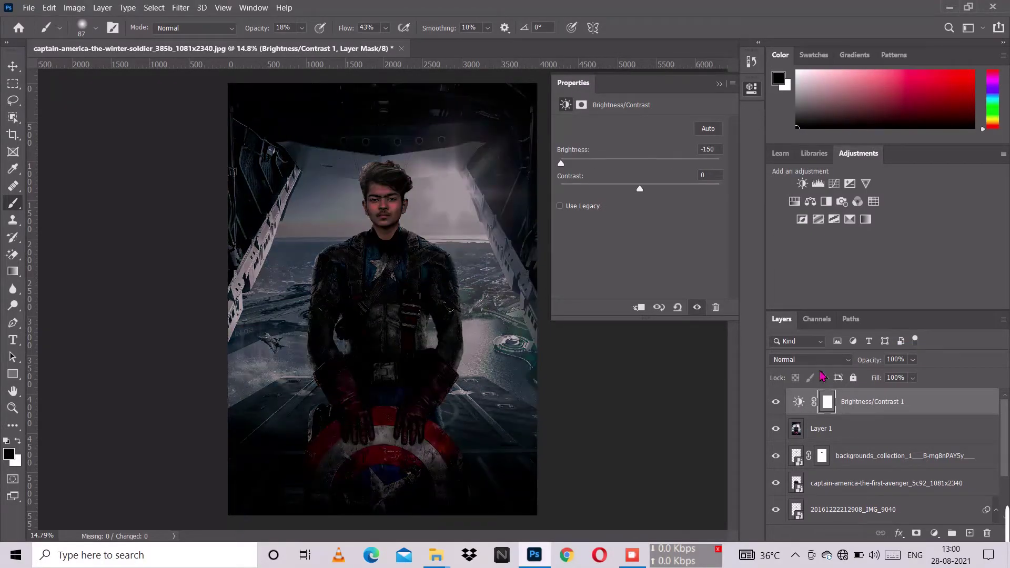
click(720, 84)
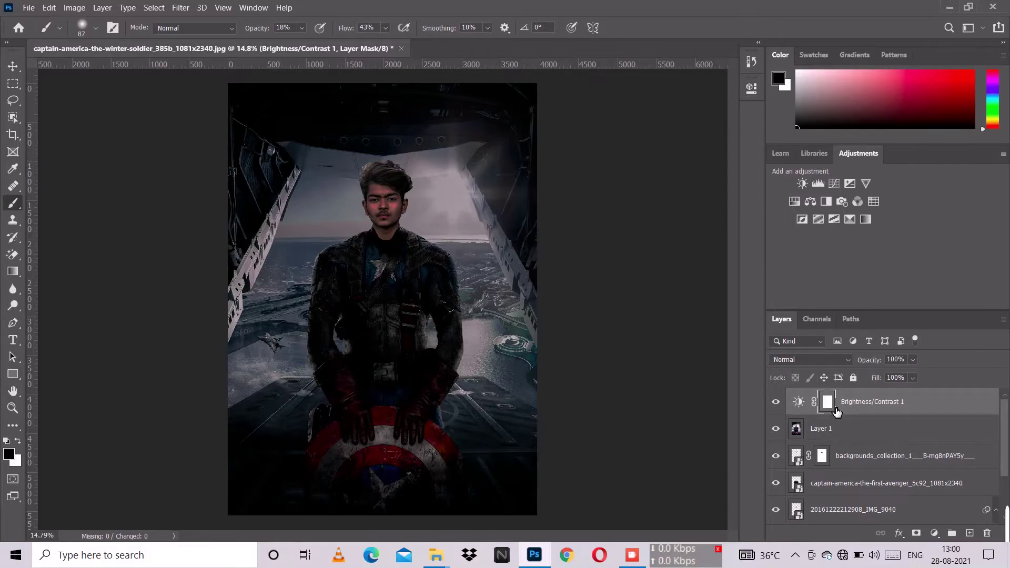
key(ctrl+i)
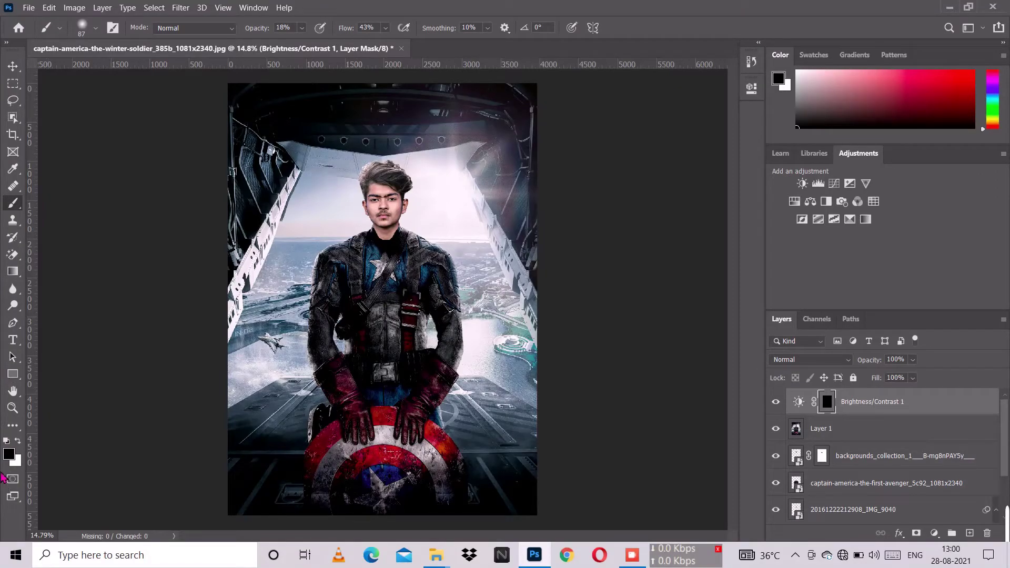
Step: Paint white at 100% opacity on the Brightness/Contrast mask to darken the collar edge at the base of the neck
key(x)
scroll(390, 188, up, 4)
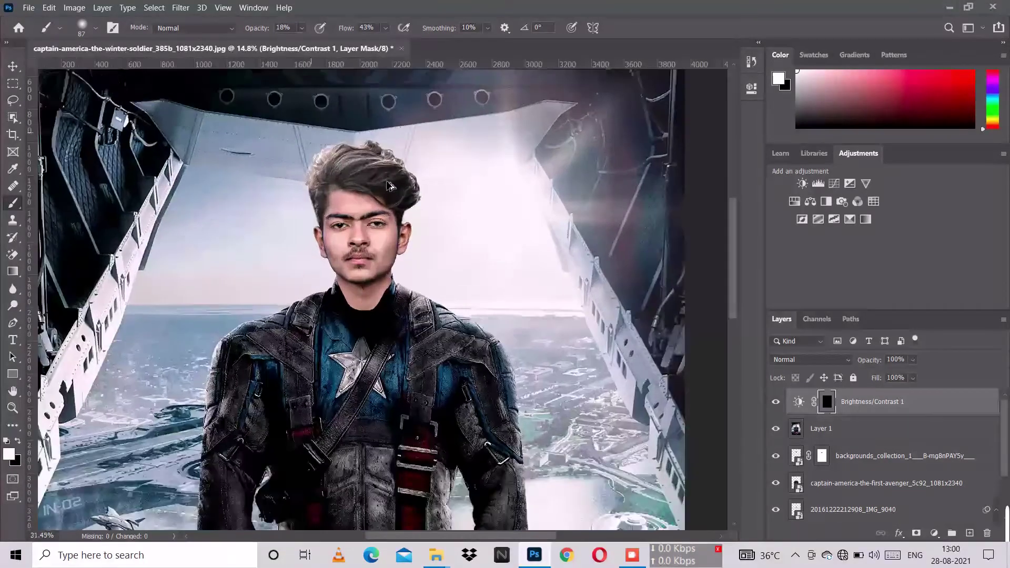
scroll(390, 188, up, 4)
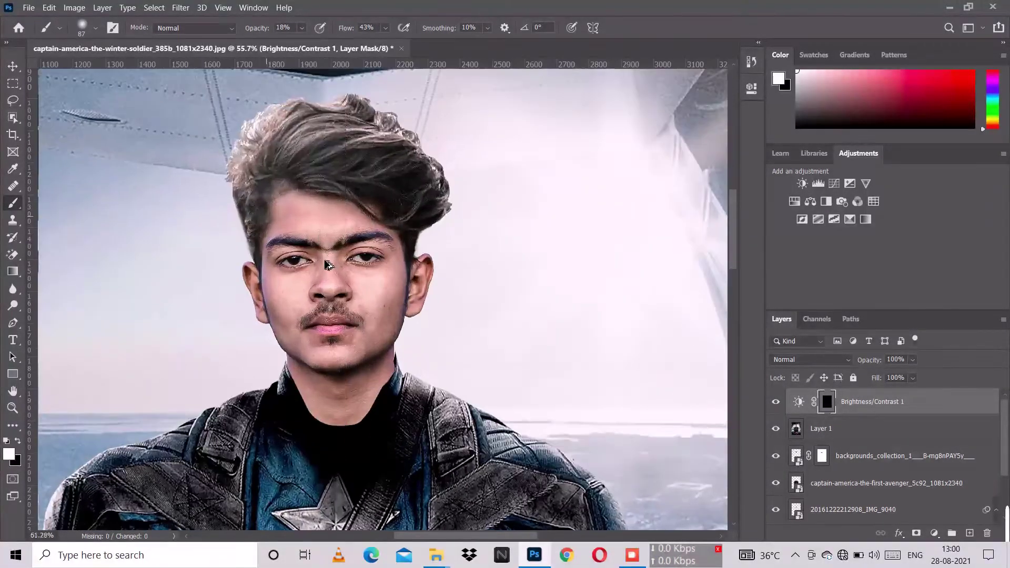
scroll(328, 265, up, 1)
click(302, 28)
alt+right_click(375, 416)
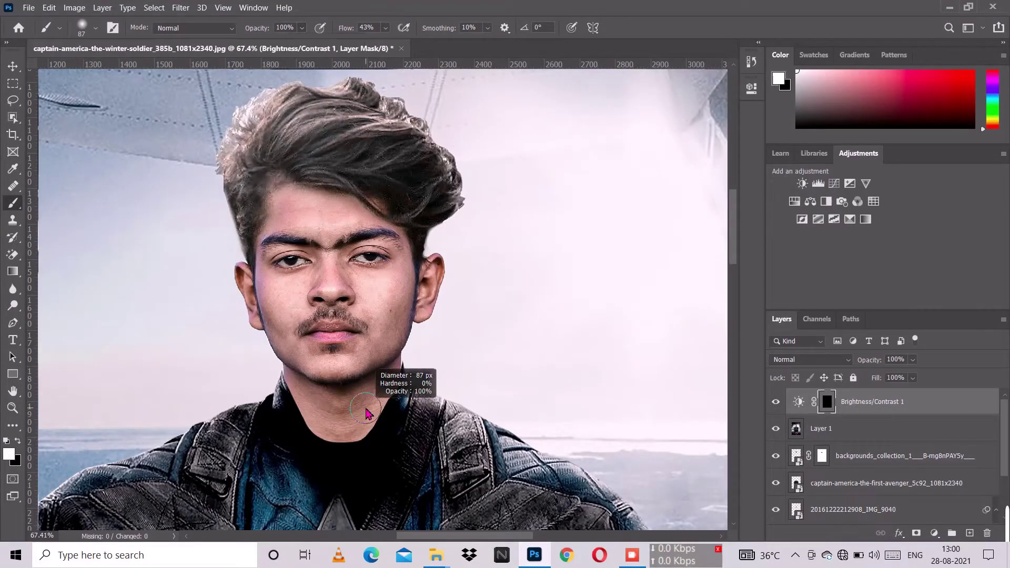
scroll(321, 435, up, 1)
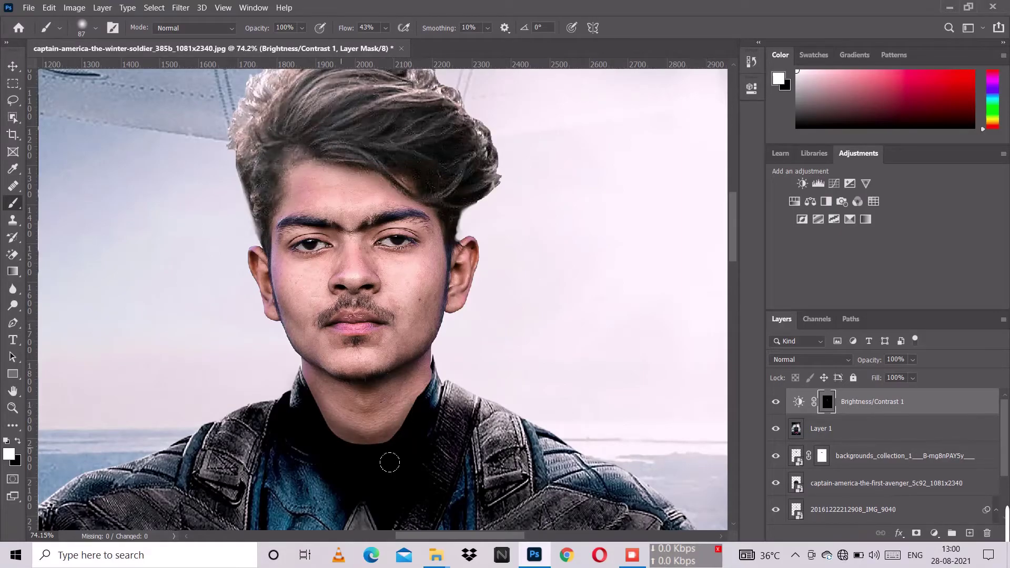
click(432, 419)
mouse_move(417, 430)
mouse_down()
mouse_move(421, 392)
mouse_move(396, 449)
mouse_up()
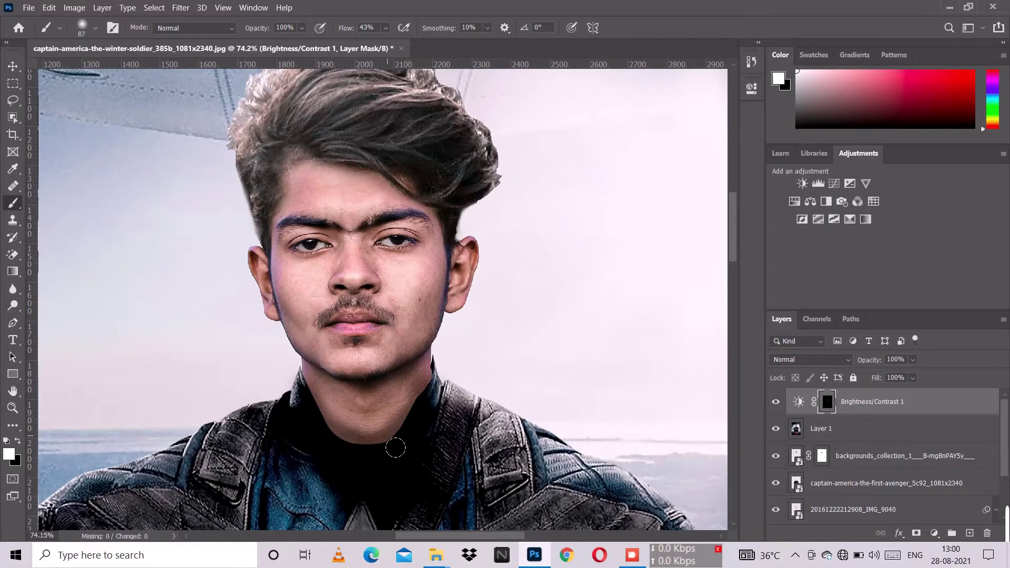
Step: Lower the brush opacity to 48% and paint softer shadows on the mask along both sides and the base of the neck
click(303, 28)
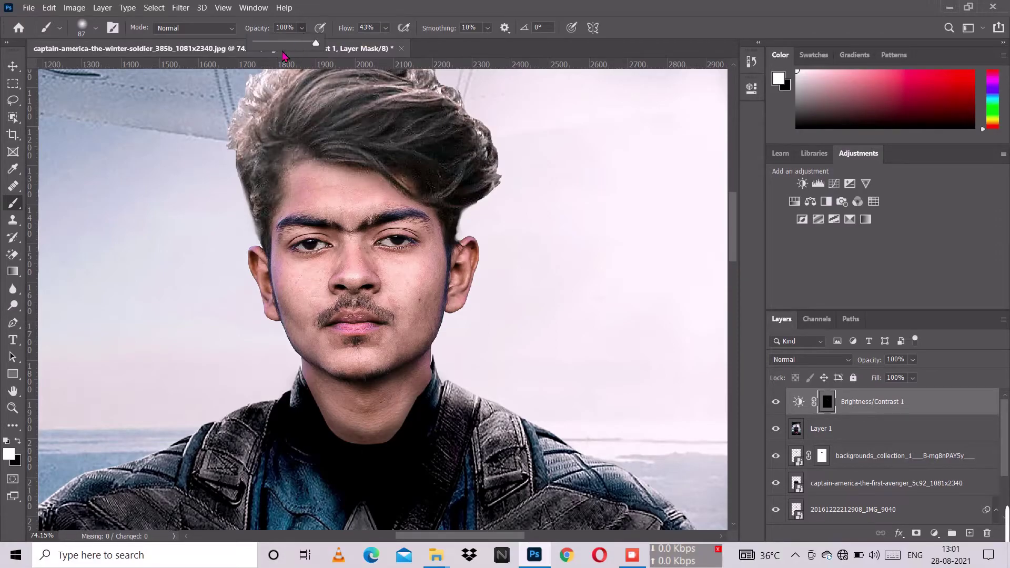
click(337, 444)
mouse_move(354, 444)
mouse_down()
mouse_move(329, 397)
mouse_move(348, 427)
mouse_move(419, 425)
mouse_move(394, 444)
mouse_move(342, 450)
mouse_up()
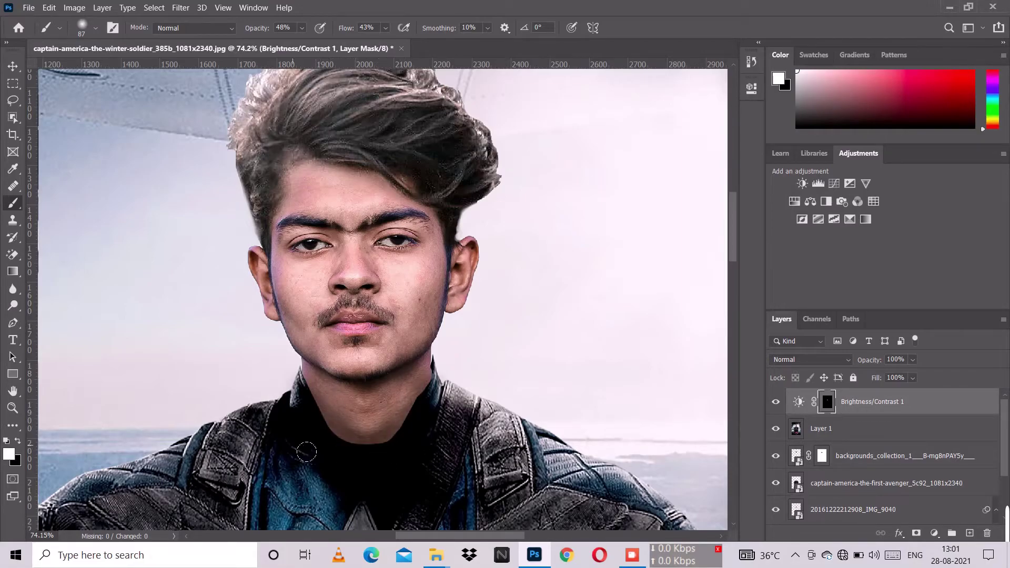
drag(434, 395, 432, 394)
drag(322, 389, 329, 410)
drag(409, 417, 411, 416)
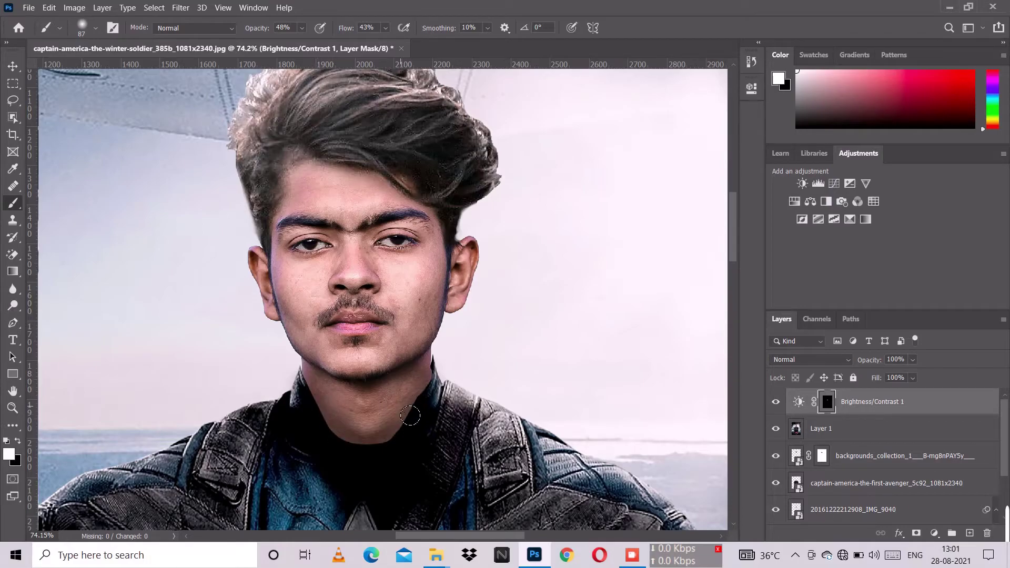
Step: Compare the composite with and without the Brightness/Contrast layer, and merge it down into Layer 1
scroll(496, 266, down, 6)
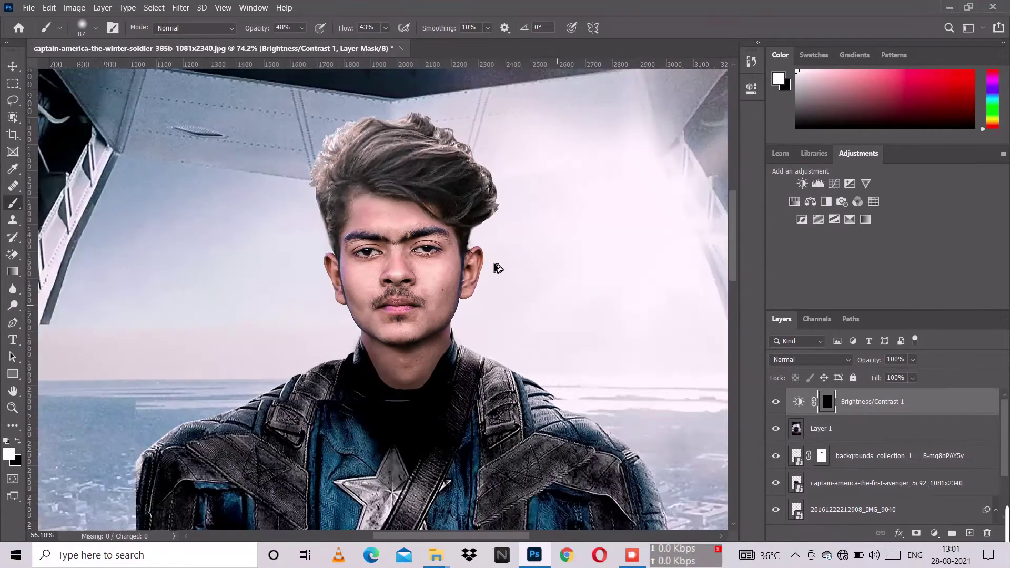
scroll(497, 263, down, 2)
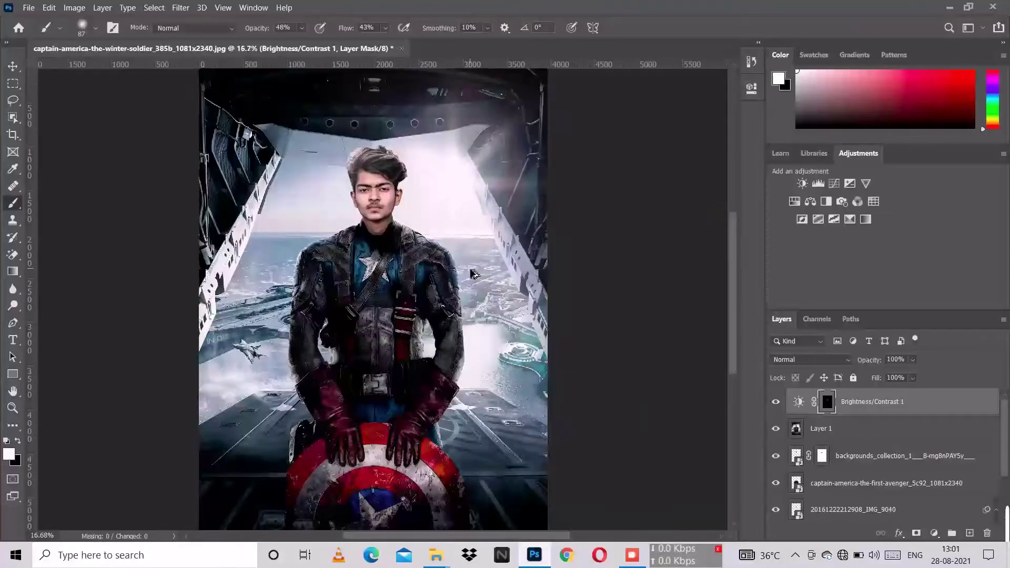
click(777, 402)
click(777, 403)
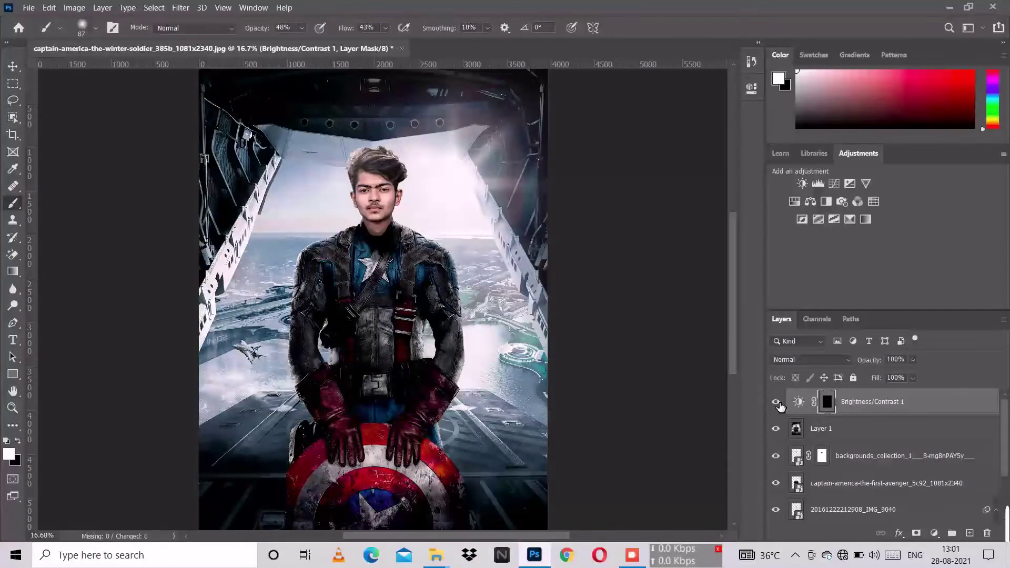
right_click(920, 409)
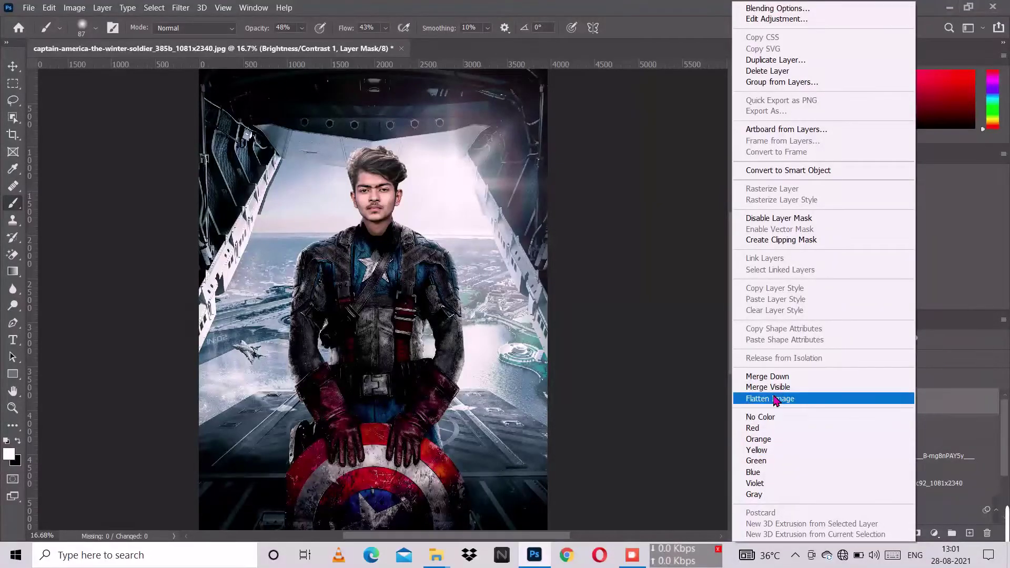
click(777, 377)
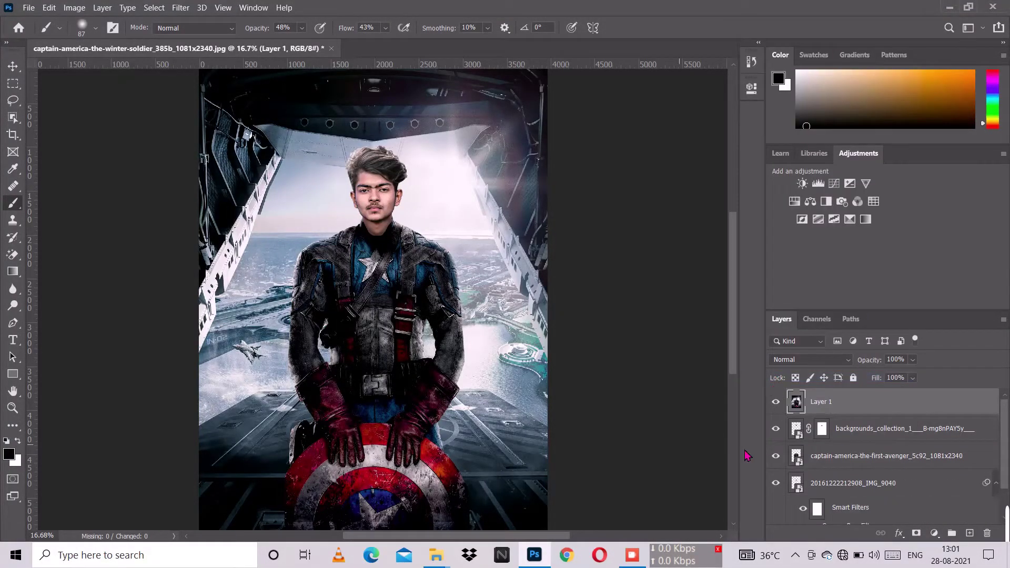
Step: Add a new top layer filled with 50% gray and set its blend mode to Overlay
click(970, 533)
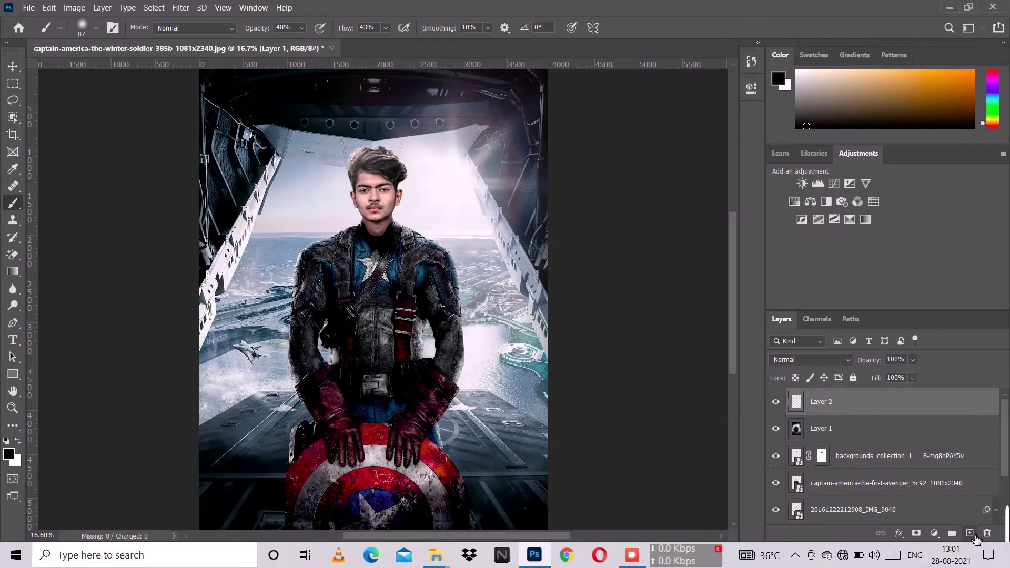
click(51, 7)
click(79, 204)
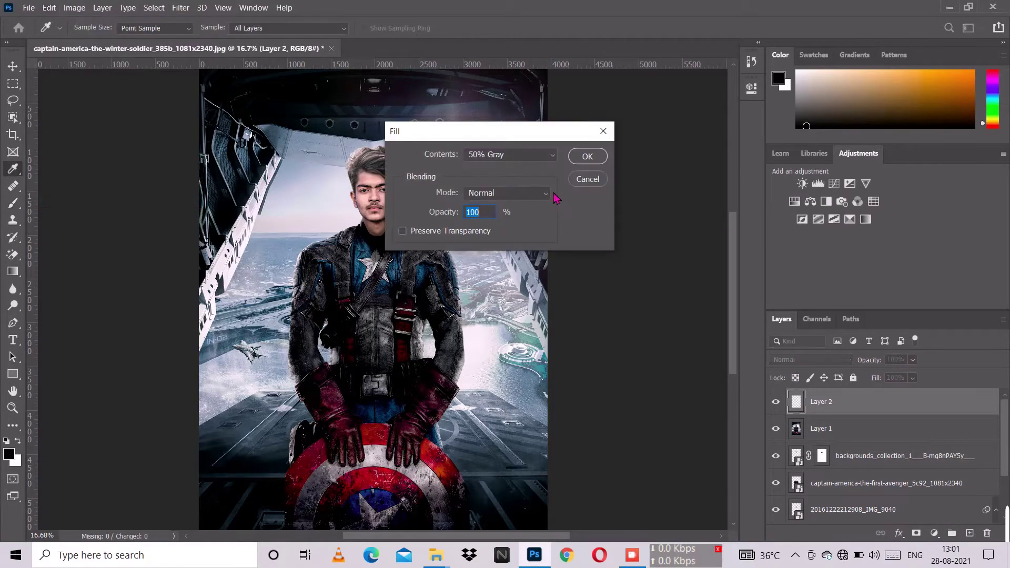
click(587, 157)
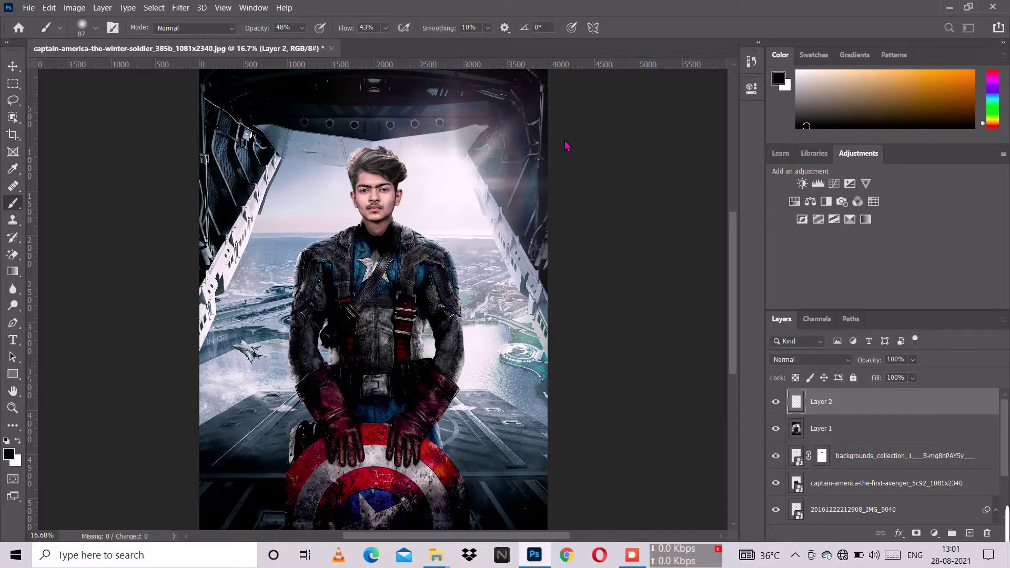
click(822, 364)
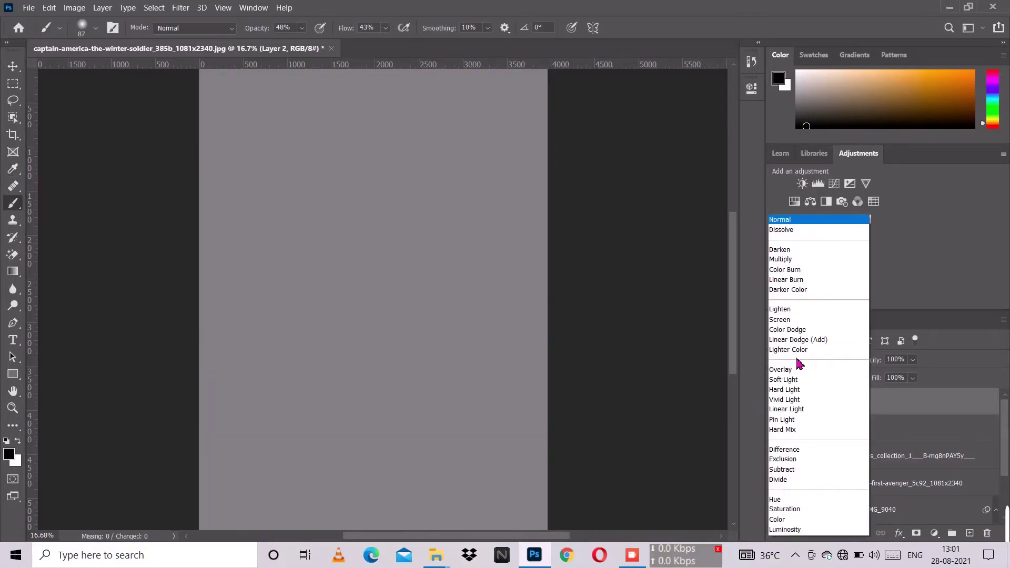
click(799, 367)
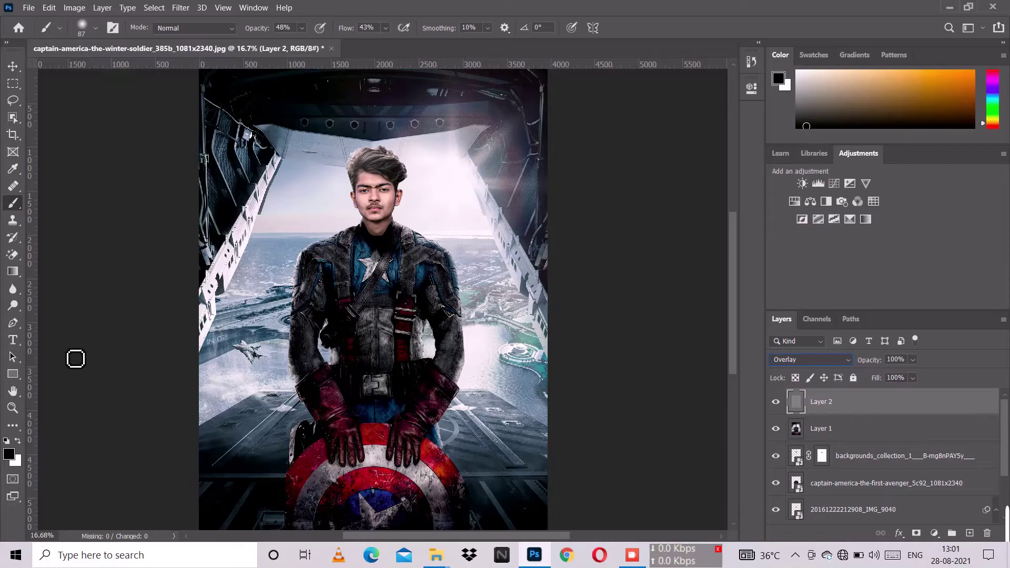
Step: Brighten the cheek and the area around the lips on the gray layer with the Dodge tool at Midtones, 5% exposure
click(13, 306)
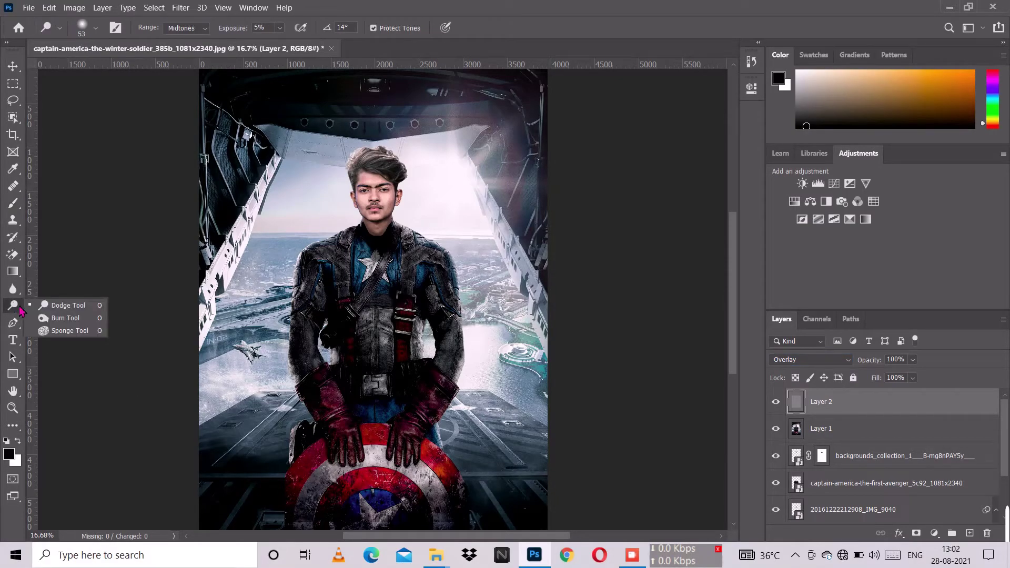
click(79, 306)
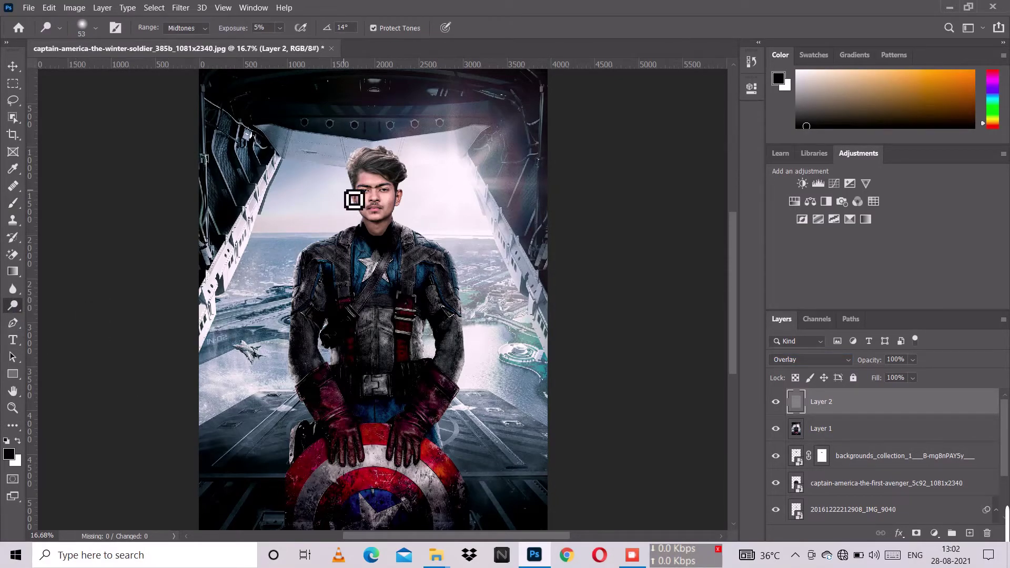
scroll(387, 203, up, 1)
scroll(387, 203, up, 15)
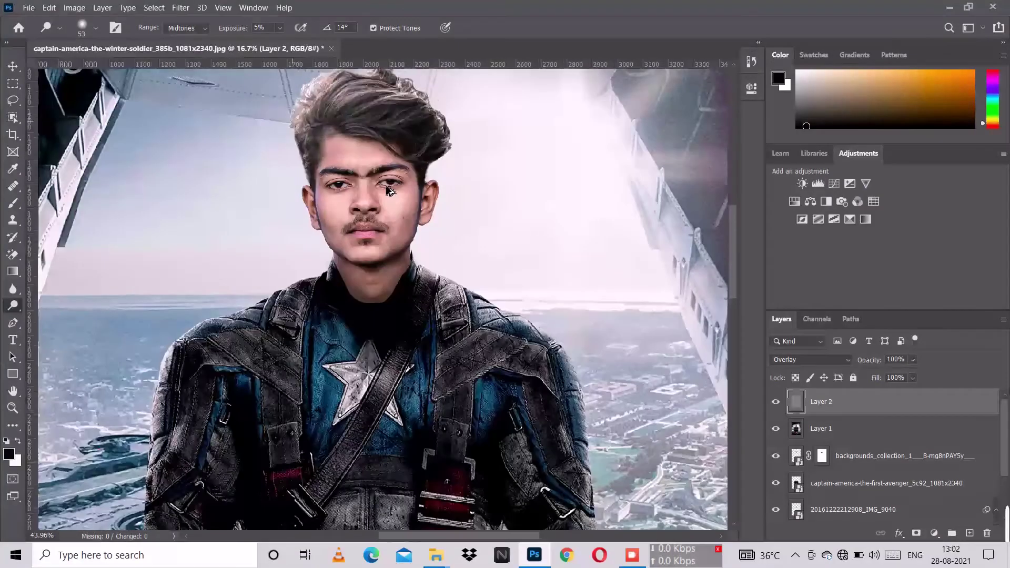
scroll(389, 190, up, 5)
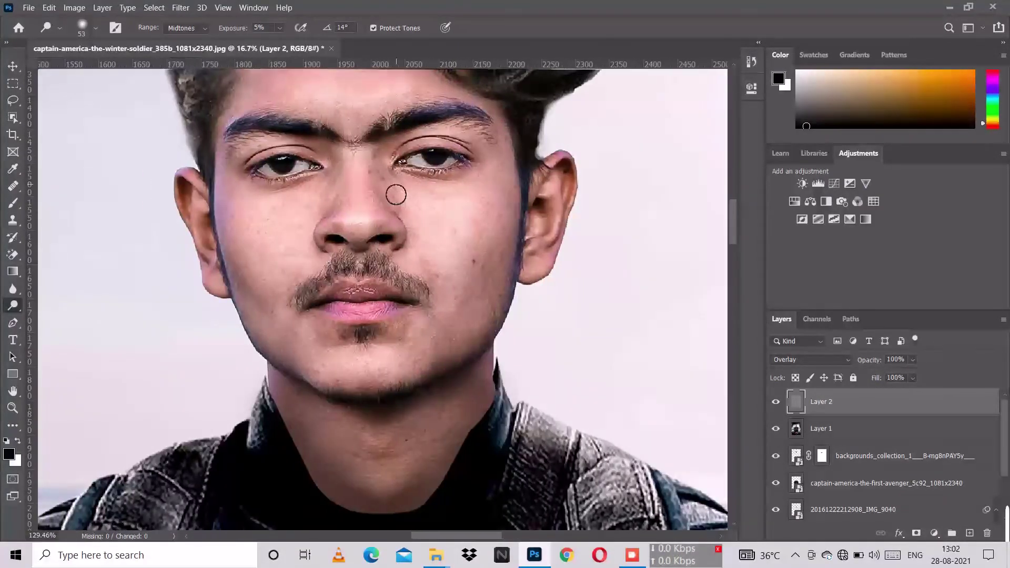
scroll(396, 195, left, 8)
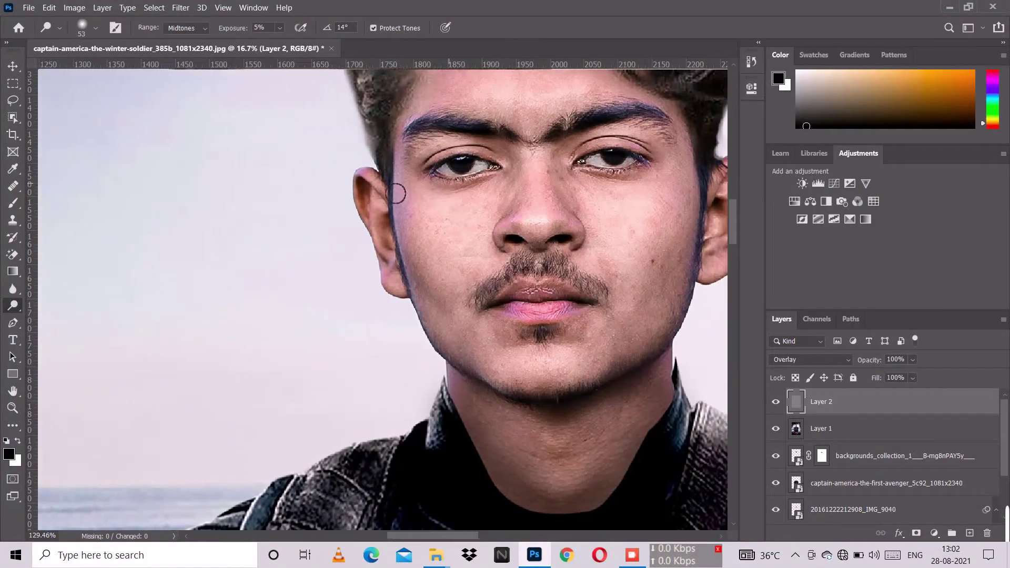
scroll(524, 262, left, 2)
mouse_move(526, 256)
mouse_down()
mouse_move(275, 275)
mouse_move(237, 259)
mouse_up()
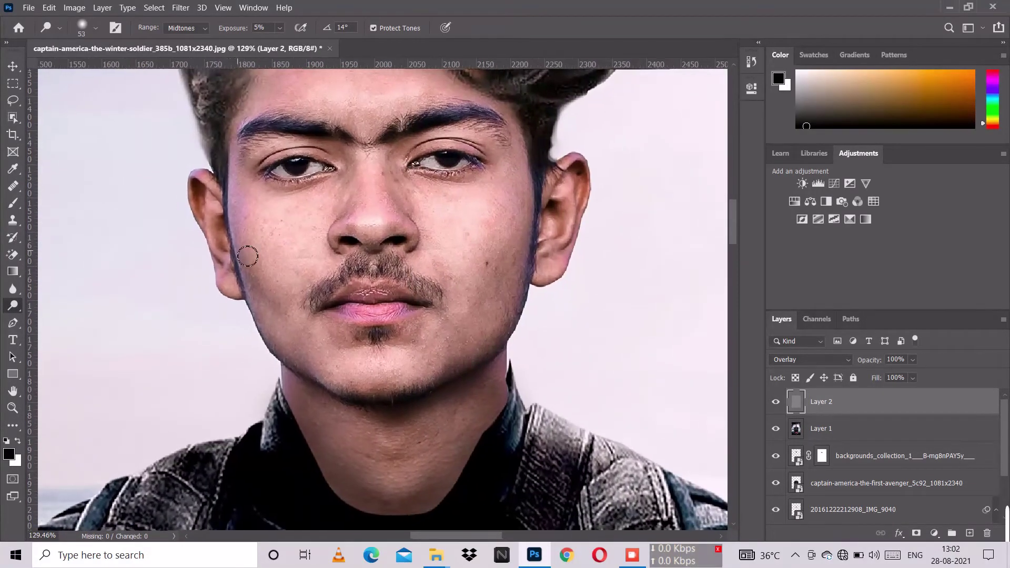
drag(393, 323, 394, 323)
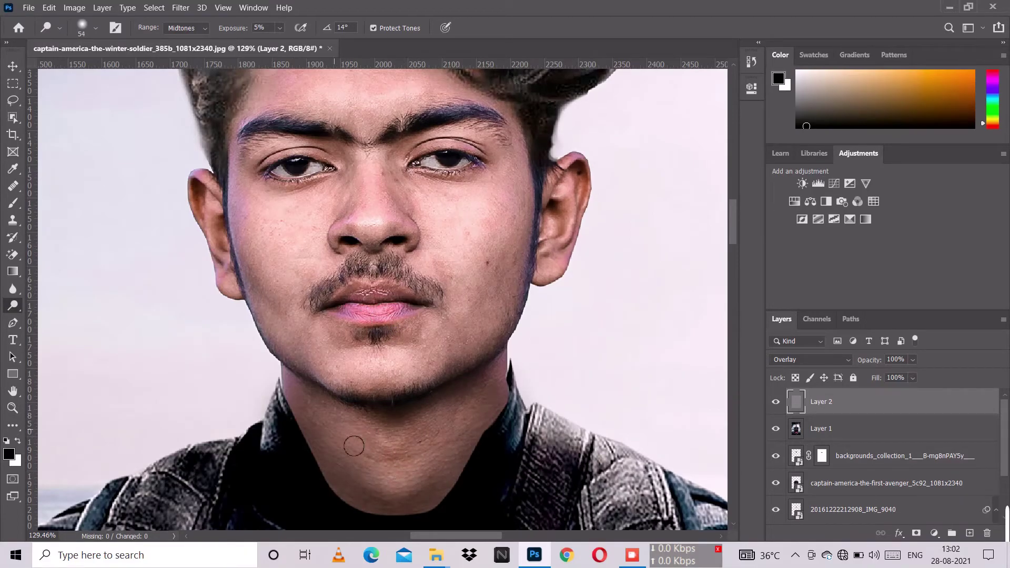
Step: Enlarge the Dodge brush to 57 px and brighten the other cheek, nose, mouth corner and both ears
drag(425, 350, 426, 353)
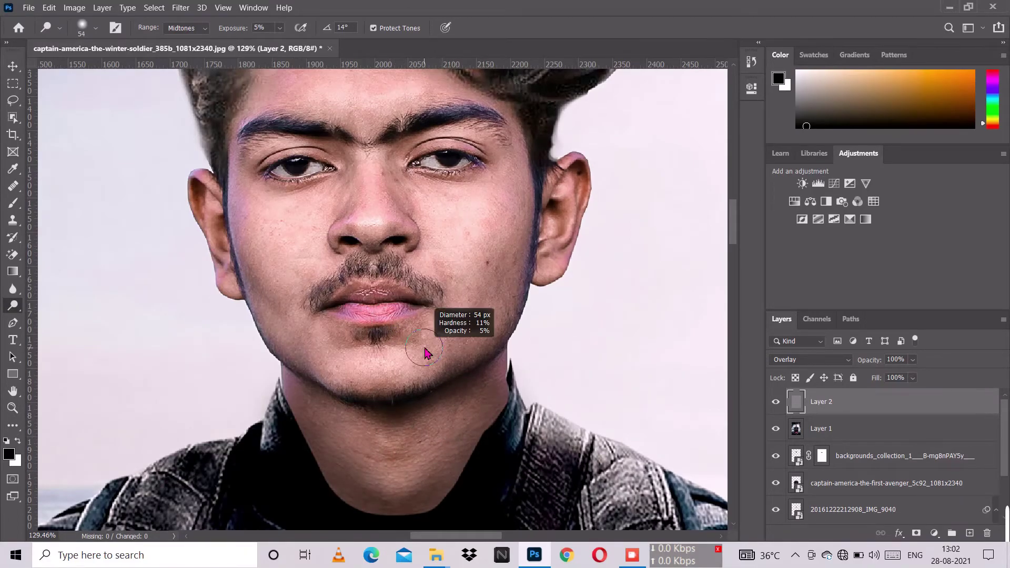
drag(466, 226, 468, 227)
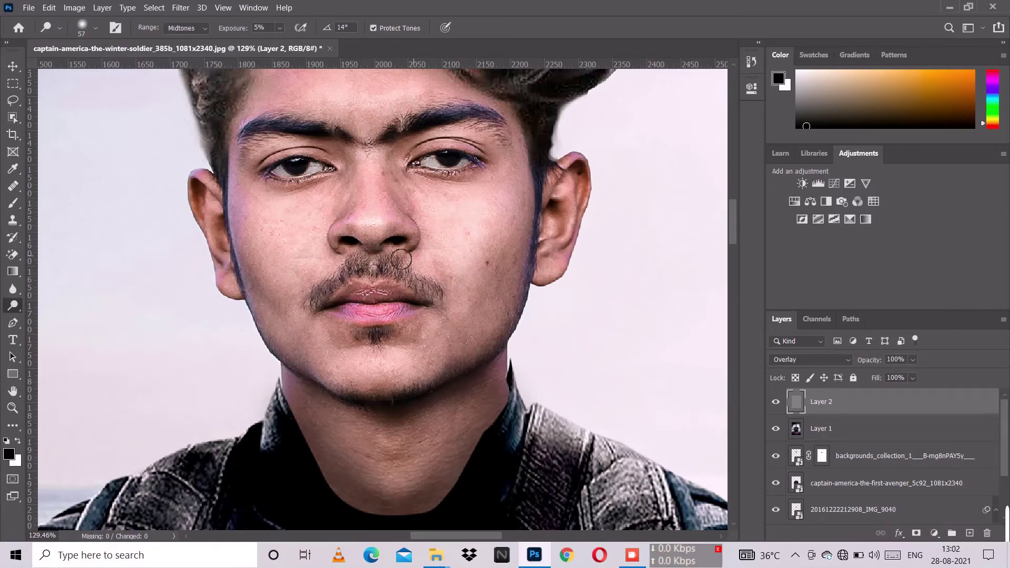
drag(378, 213, 380, 213)
drag(449, 295, 444, 295)
mouse_move(574, 220)
mouse_down()
mouse_move(562, 258)
mouse_move(585, 202)
mouse_move(574, 255)
mouse_up()
drag(205, 208, 237, 255)
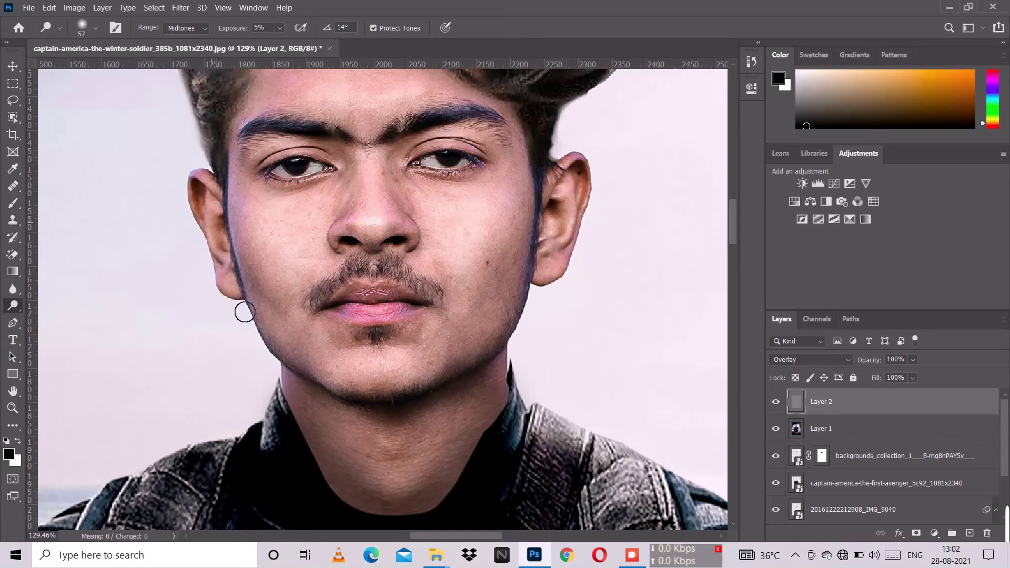
Step: Compare the face with and without the dodged gray layer, and review the full composite and its layer stack
click(781, 403)
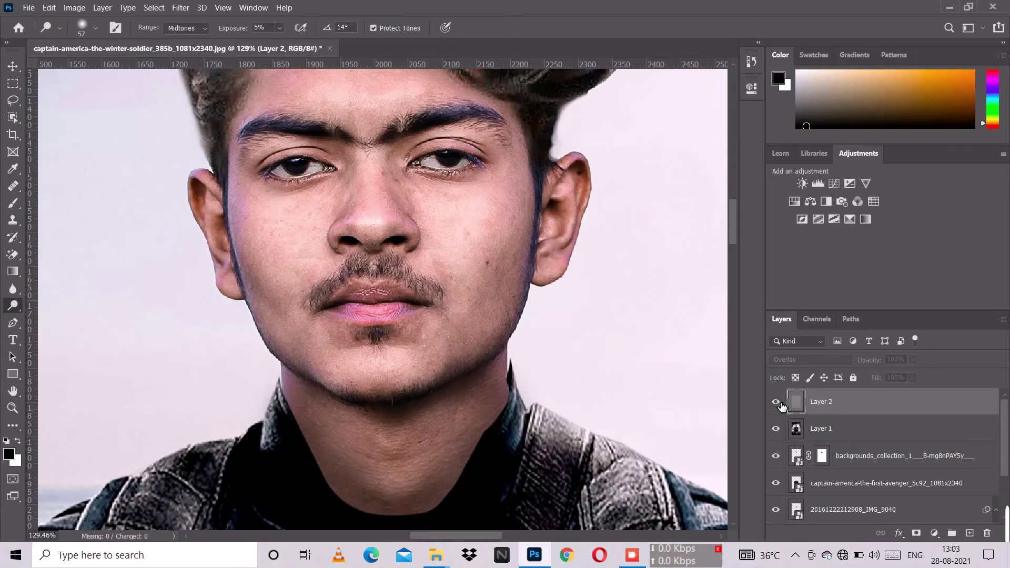
click(779, 403)
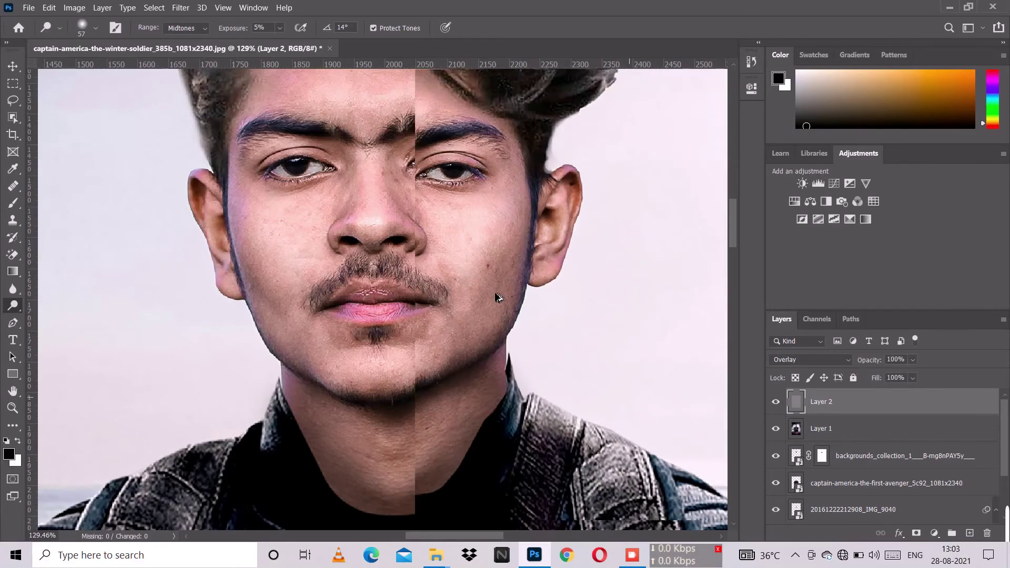
scroll(497, 296, down, 5)
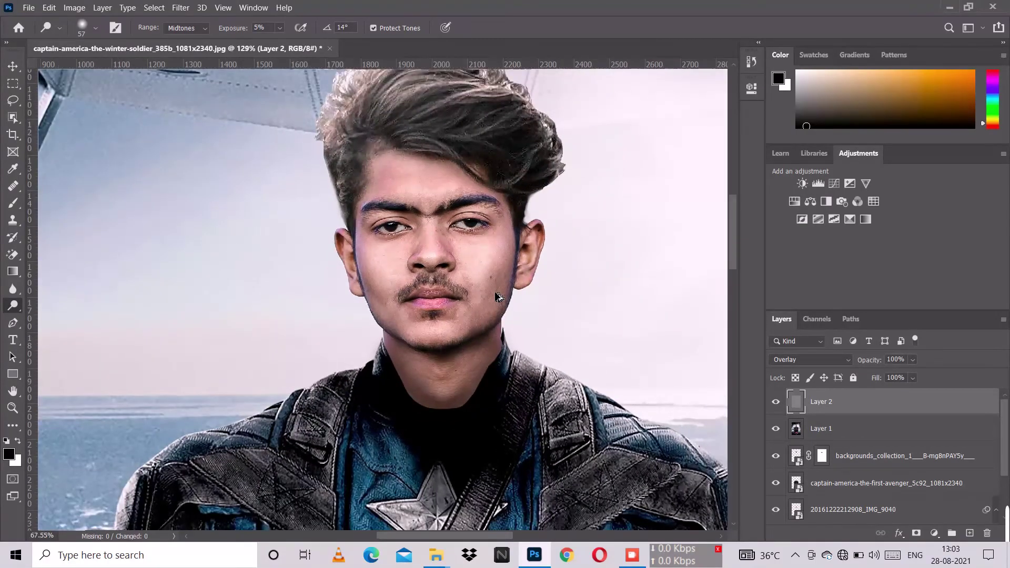
scroll(497, 296, down, 5)
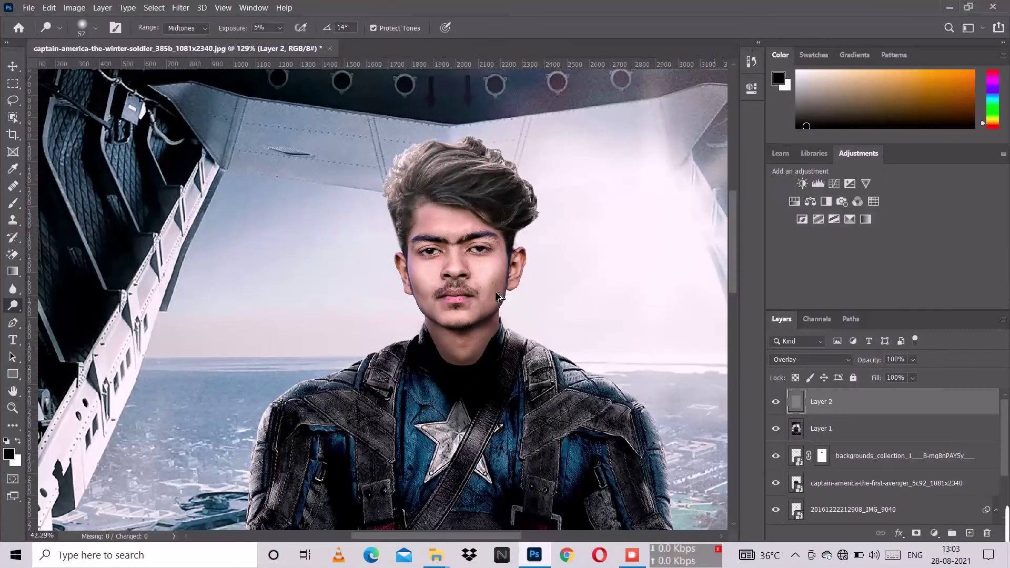
scroll(497, 296, down, 6)
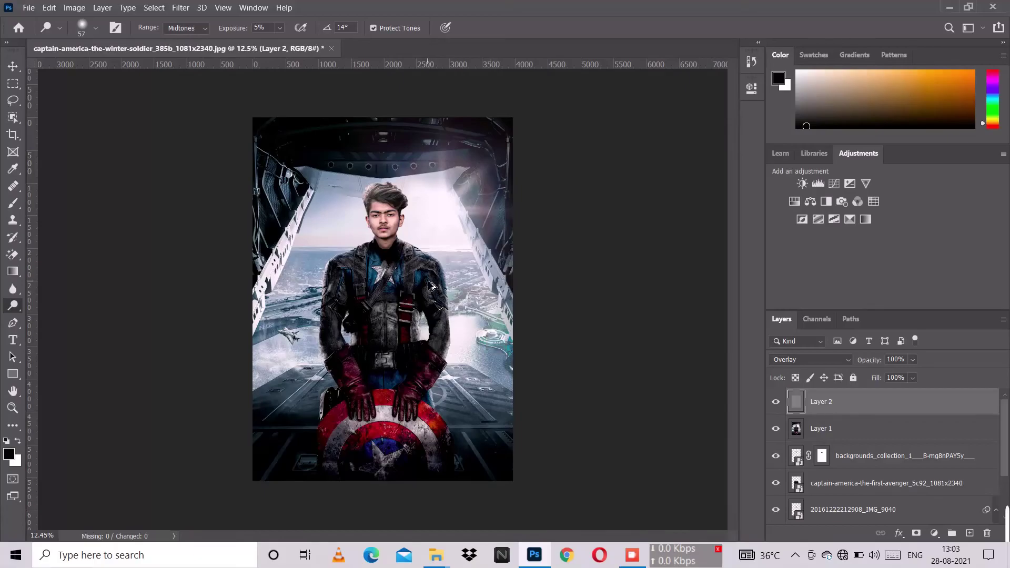
scroll(430, 284, up, 2)
scroll(430, 285, down, 1)
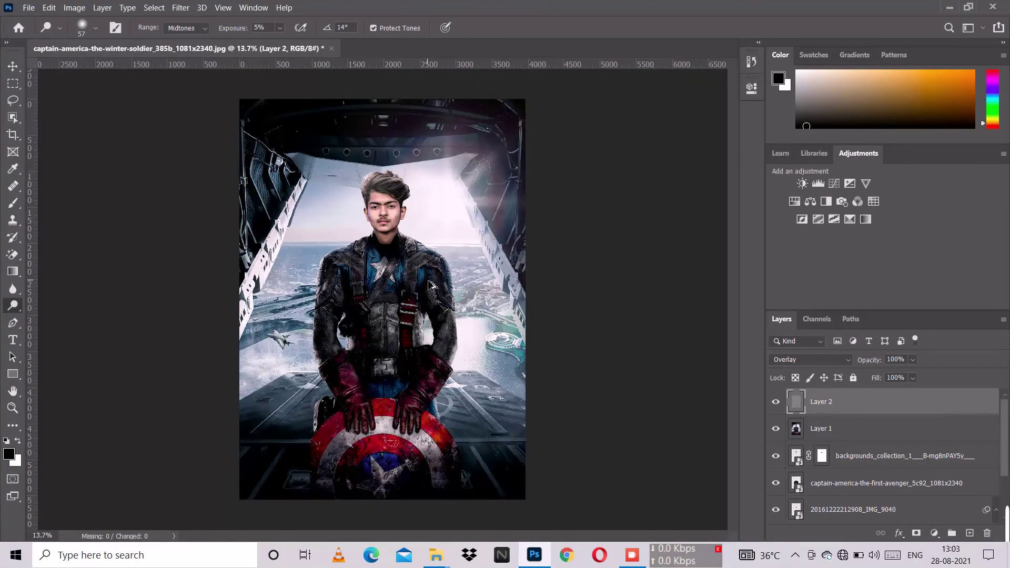
scroll(431, 285, up, 1)
scroll(874, 423, down, 2)
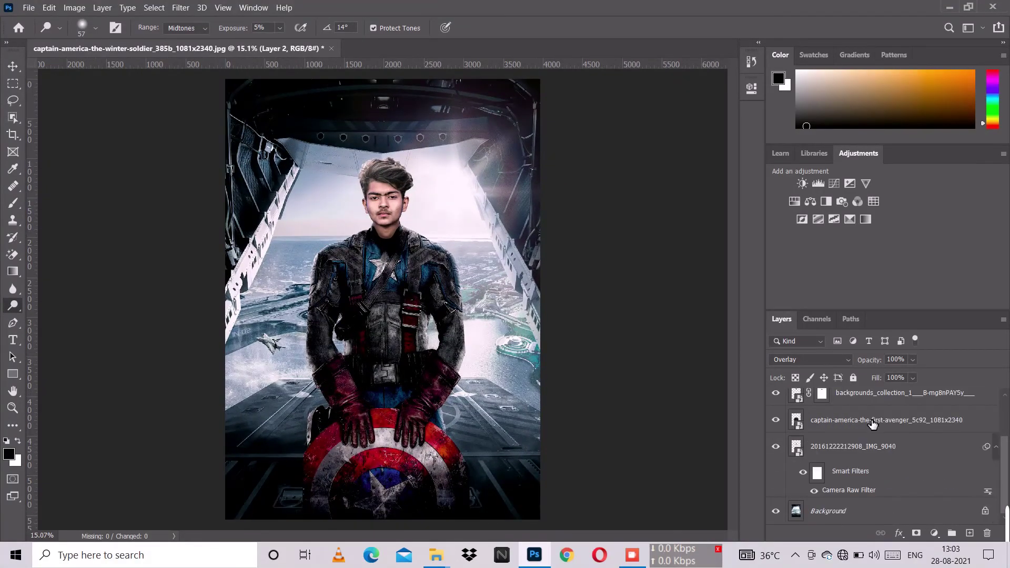
scroll(873, 424, up, 3)
scroll(453, 326, down, 1)
scroll(450, 311, up, 1)
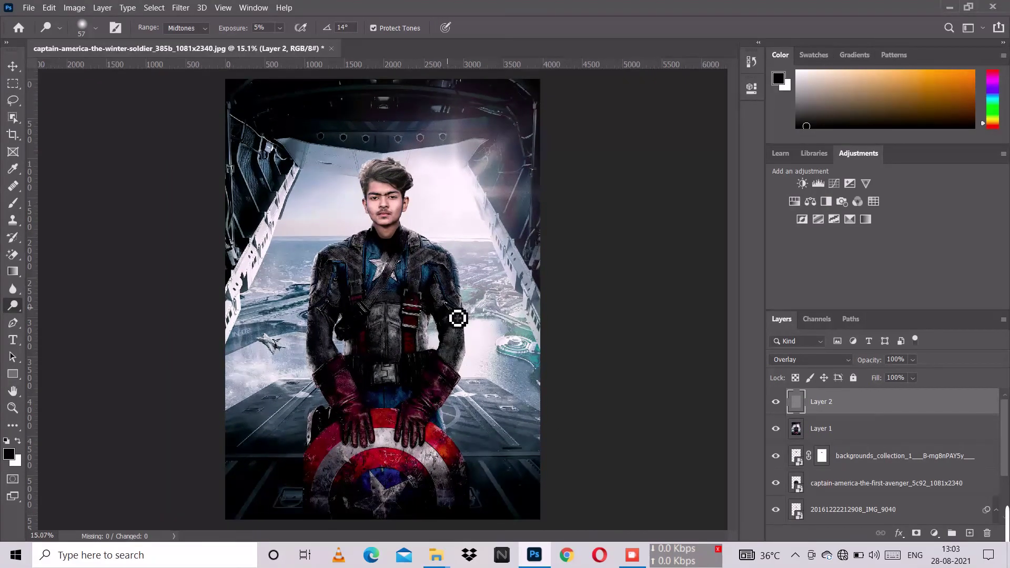